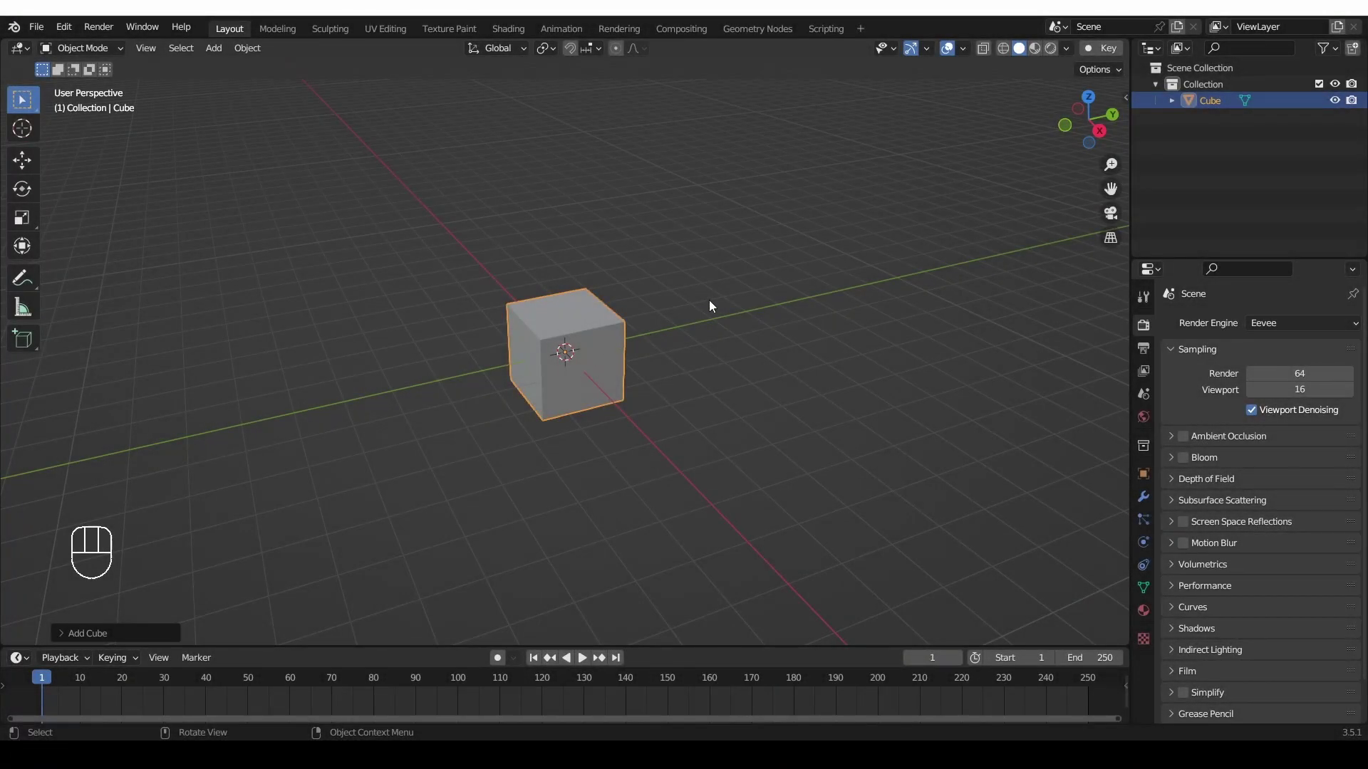
# Enable auto keying with the Key toggle in the 3D viewport header.
pyautogui.click(1096, 46)
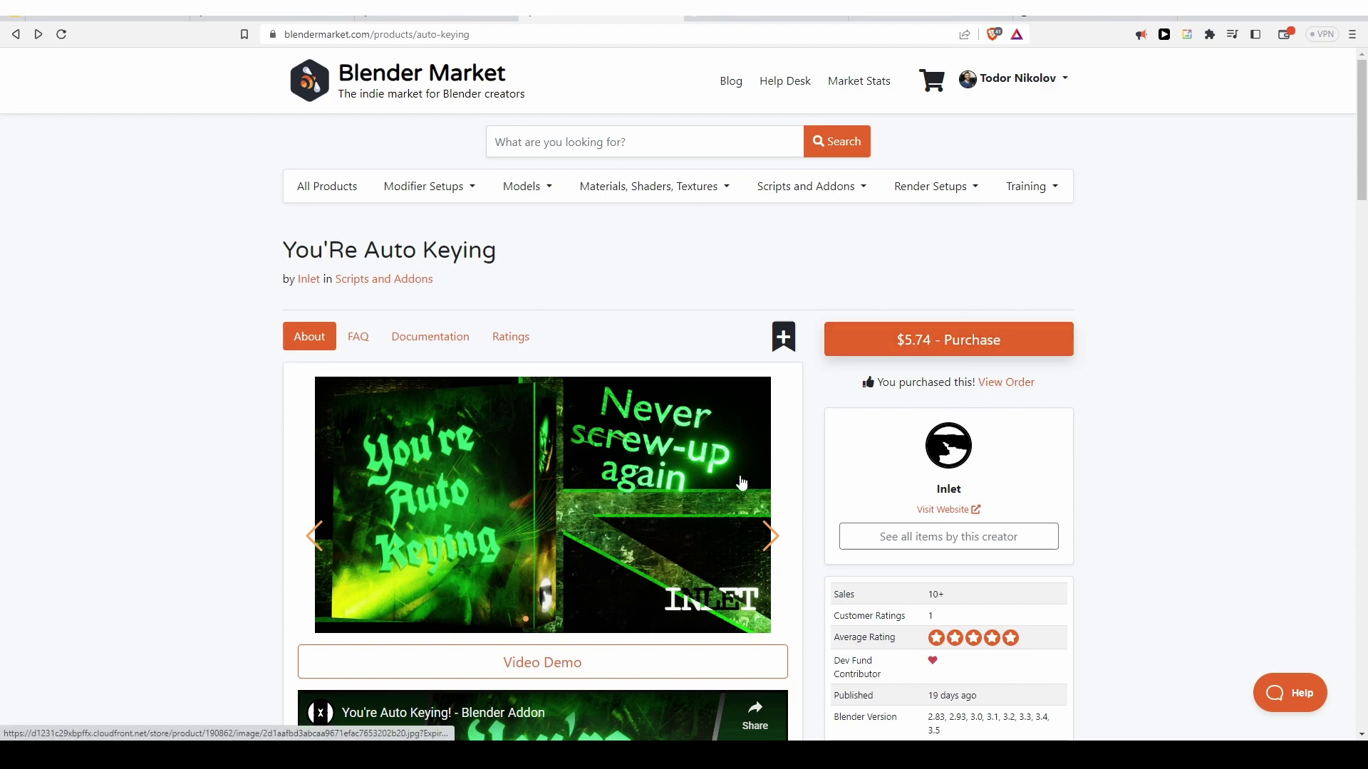
# Open the You're Auto Keying order page and download YAK-1-4-bm.zip.
pyautogui.click(1014, 385)
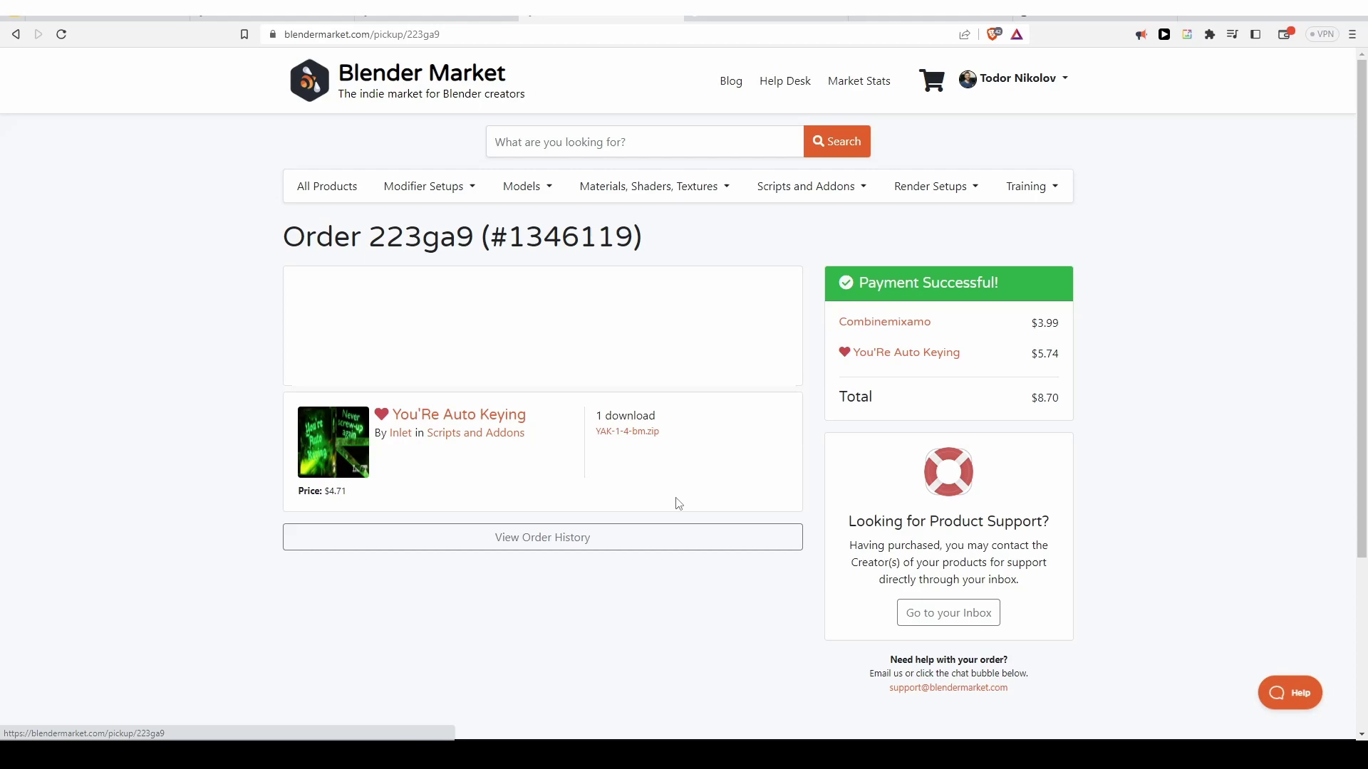
pyautogui.click(645, 436)
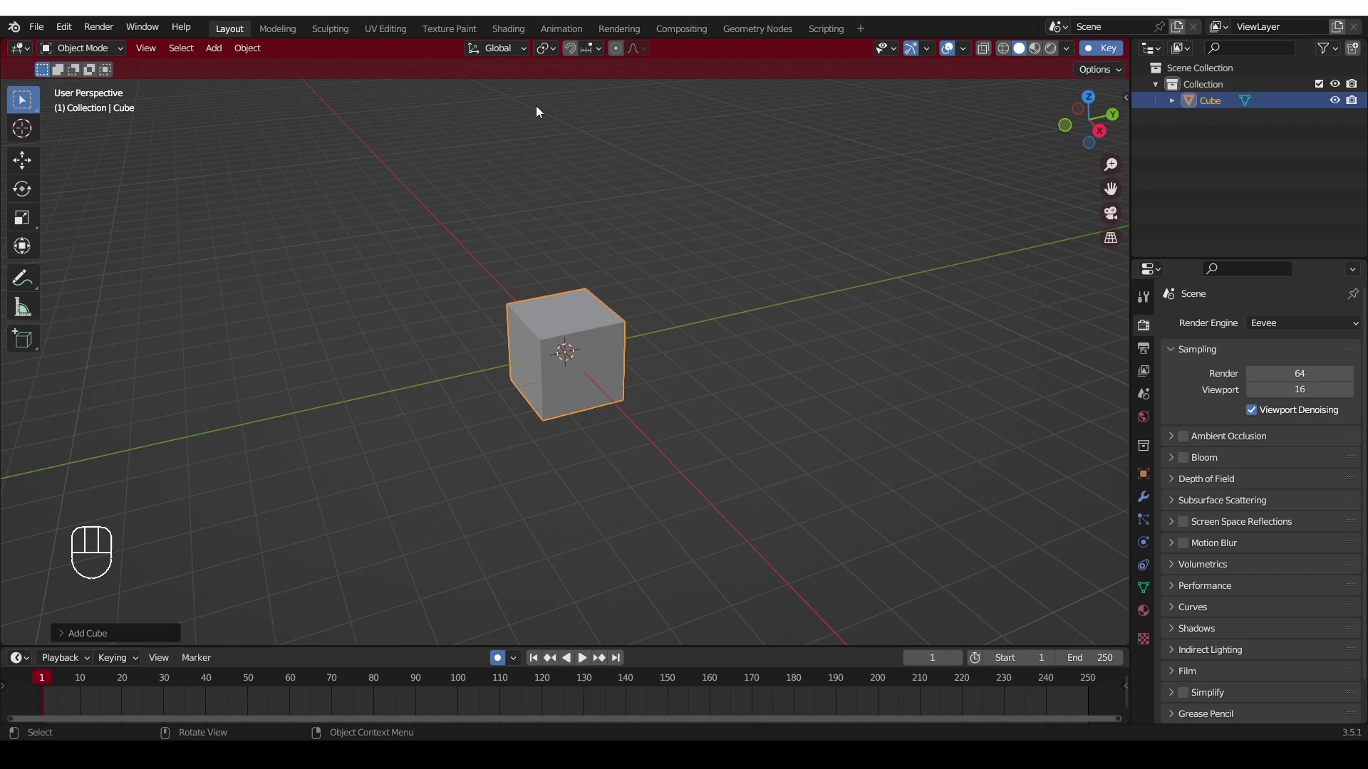
# Switch auto keying off with the viewport header's Key toggle.
pyautogui.click(1103, 48)
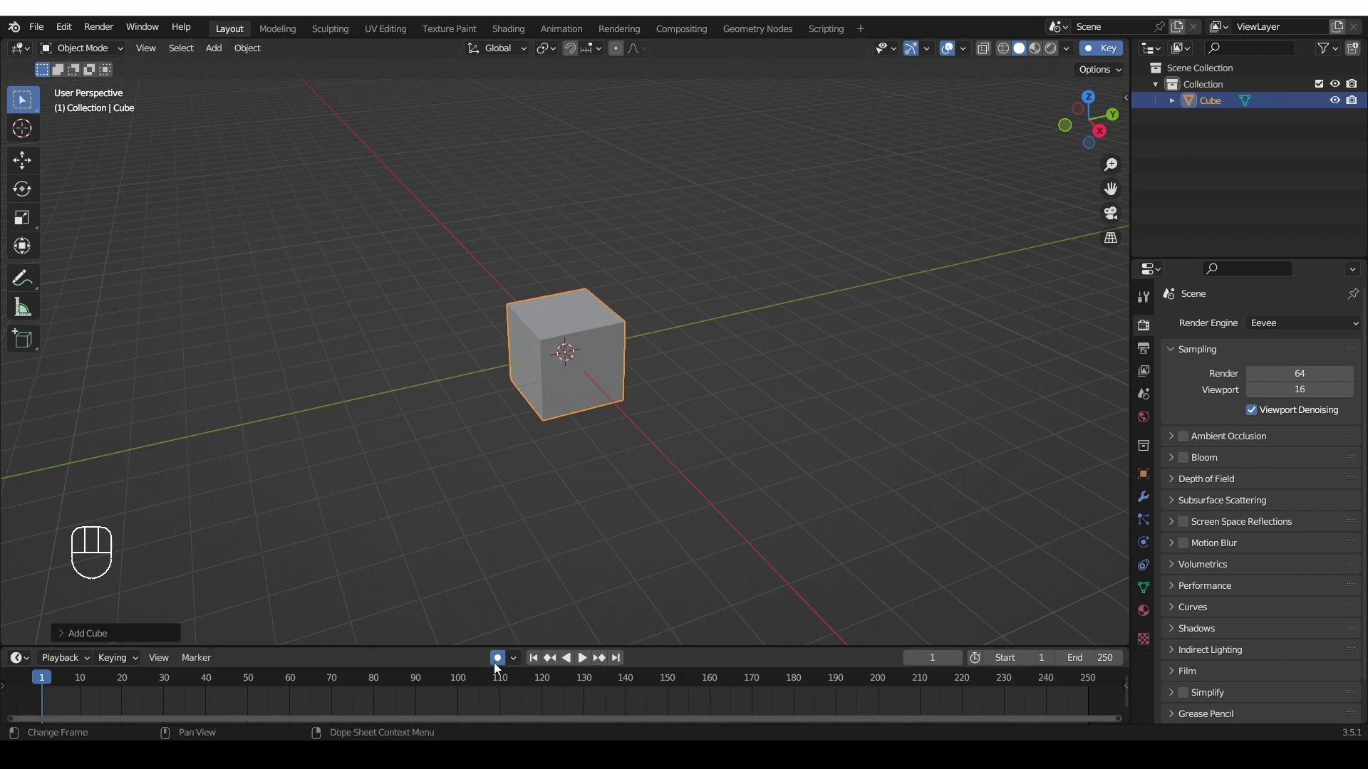
# Test-grab the cube and cancel, then toggle auto keying off and back on.
pyautogui.press('g')
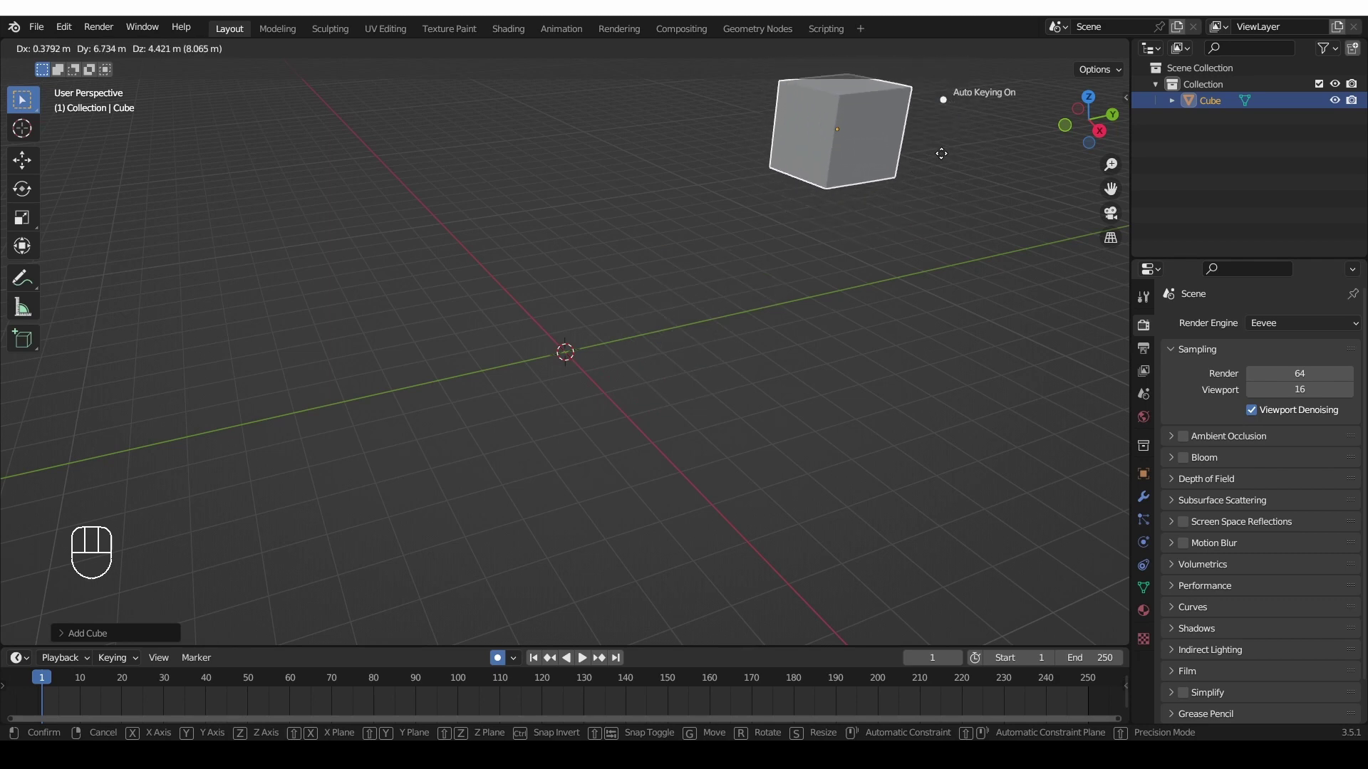
pyautogui.press('Escape')
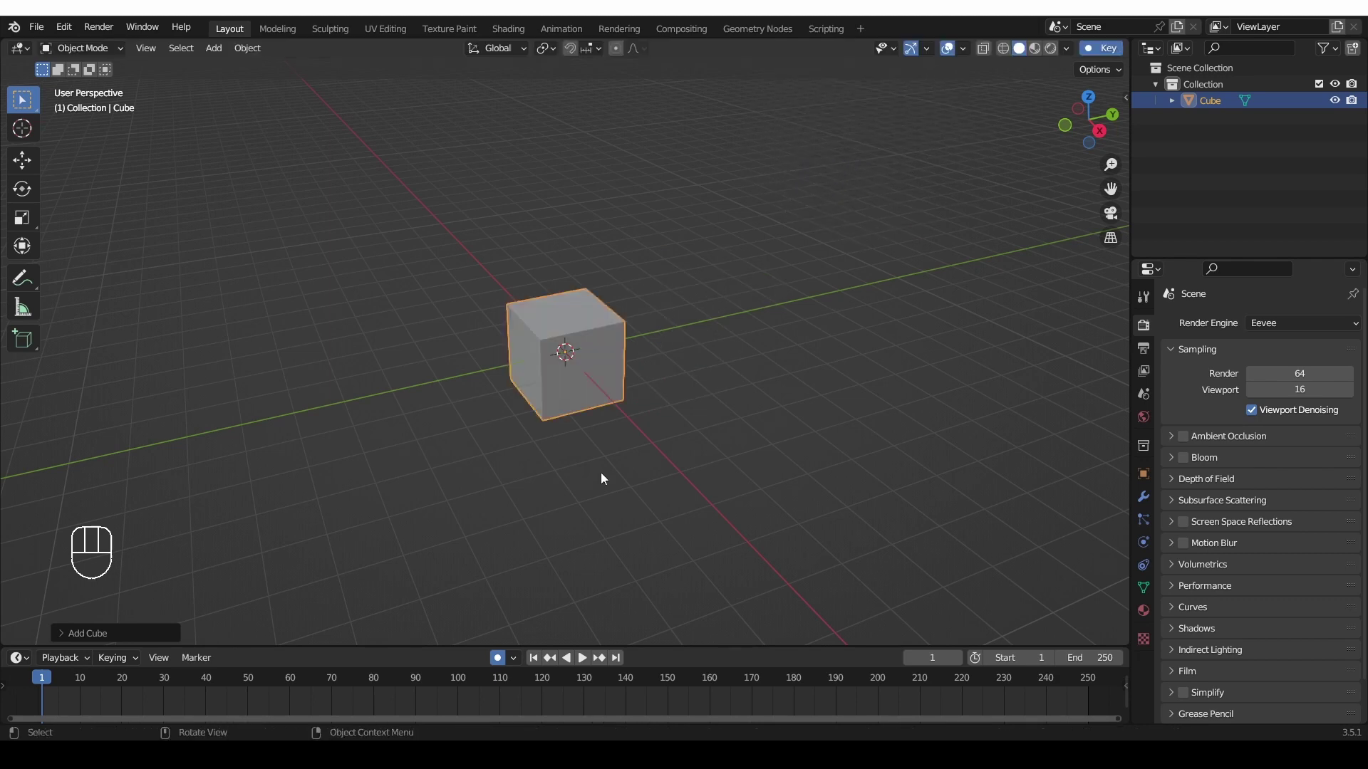
pyautogui.click(496, 659)
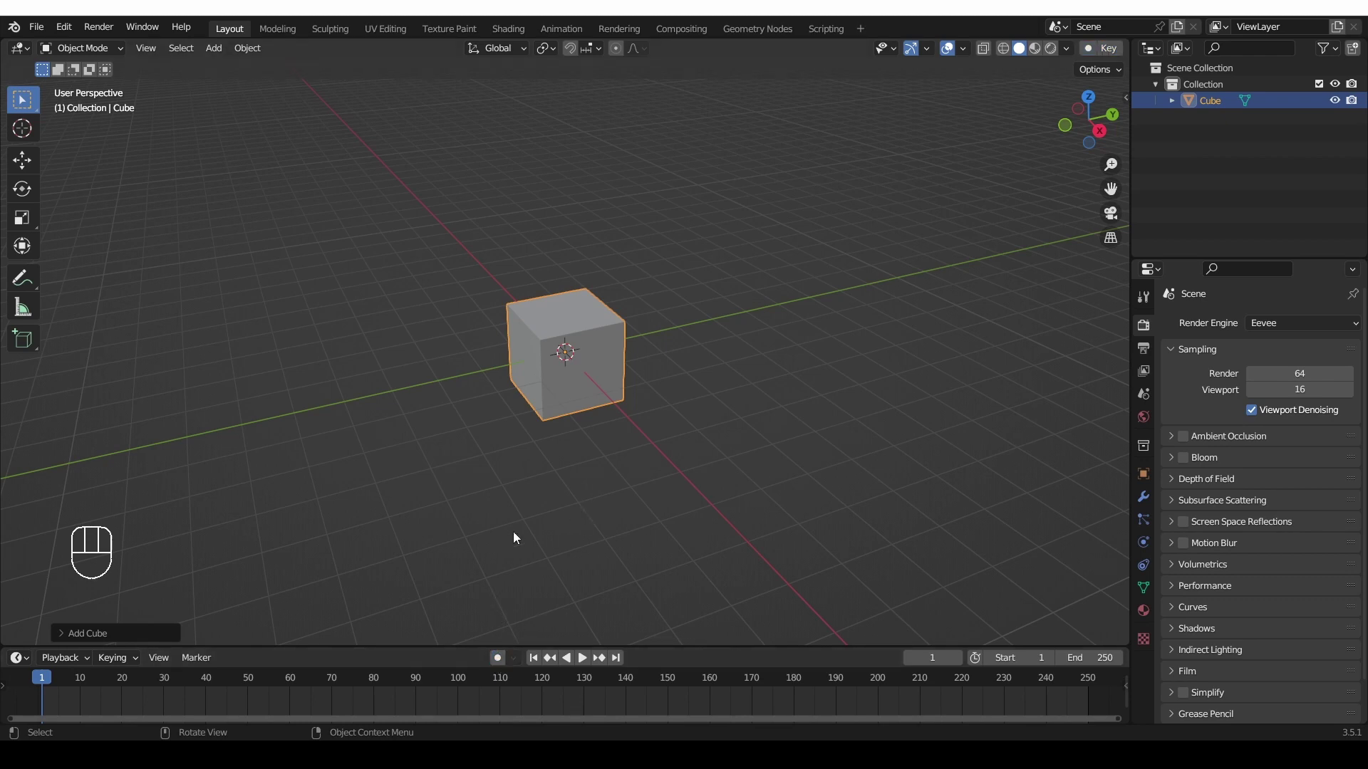
pyautogui.click(1093, 49)
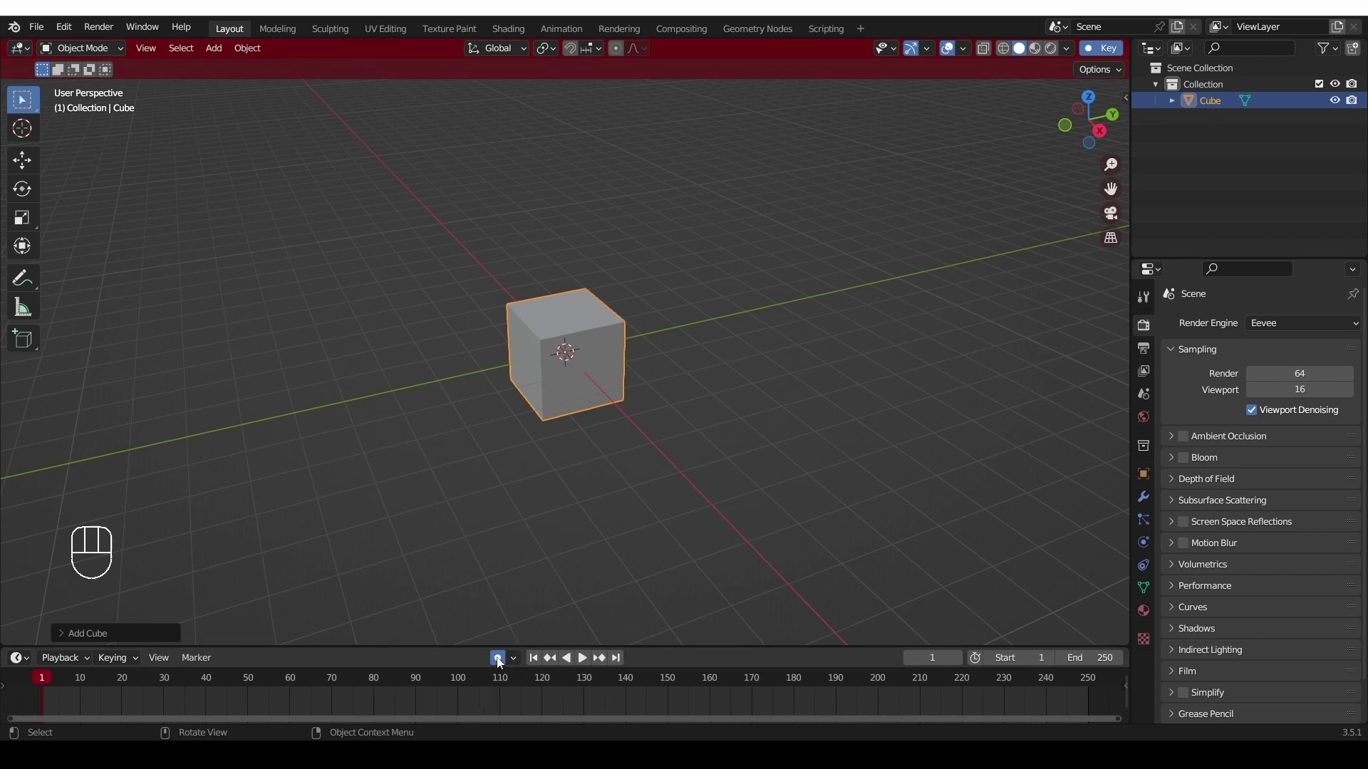
# Turn auto keying off and add its toggle to Quick Favorites.
pyautogui.click(1111, 47)
pyautogui.rightClick(1102, 47)
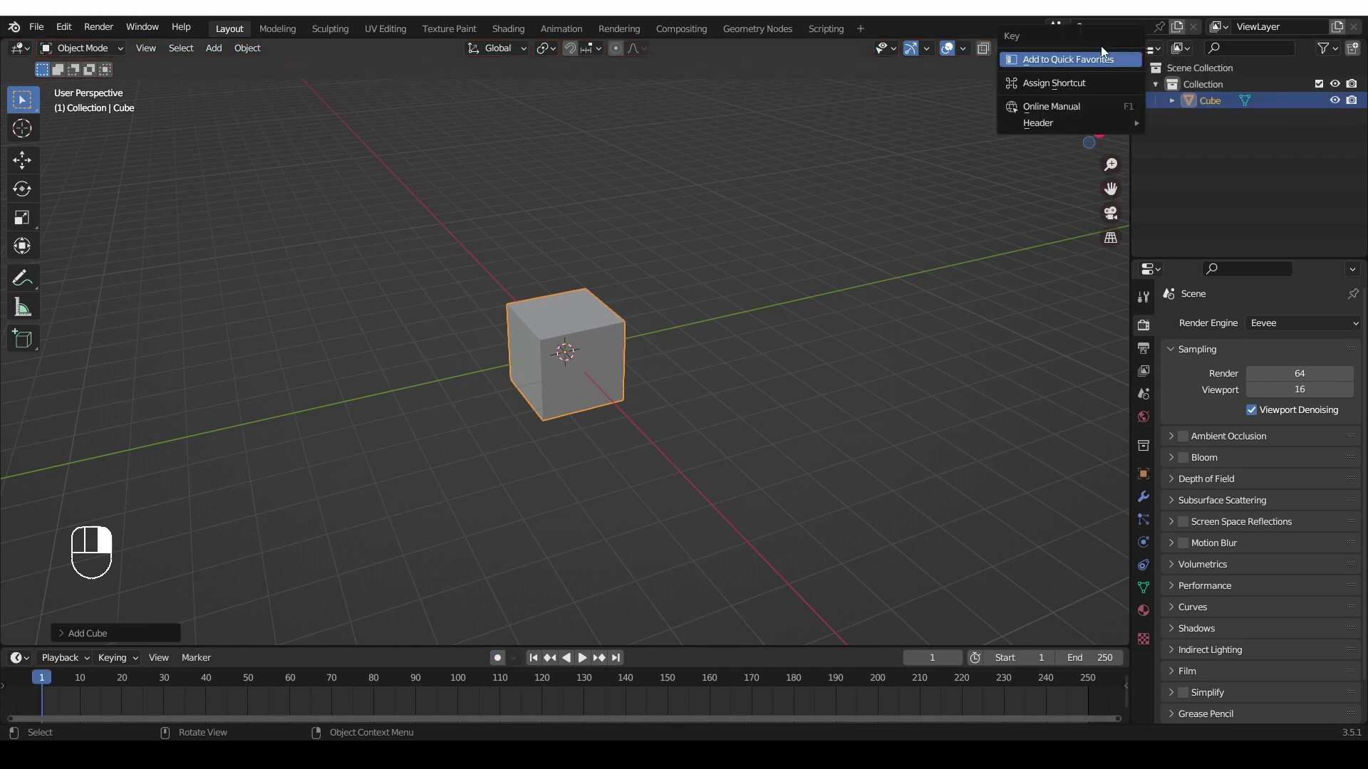
pyautogui.click(1093, 64)
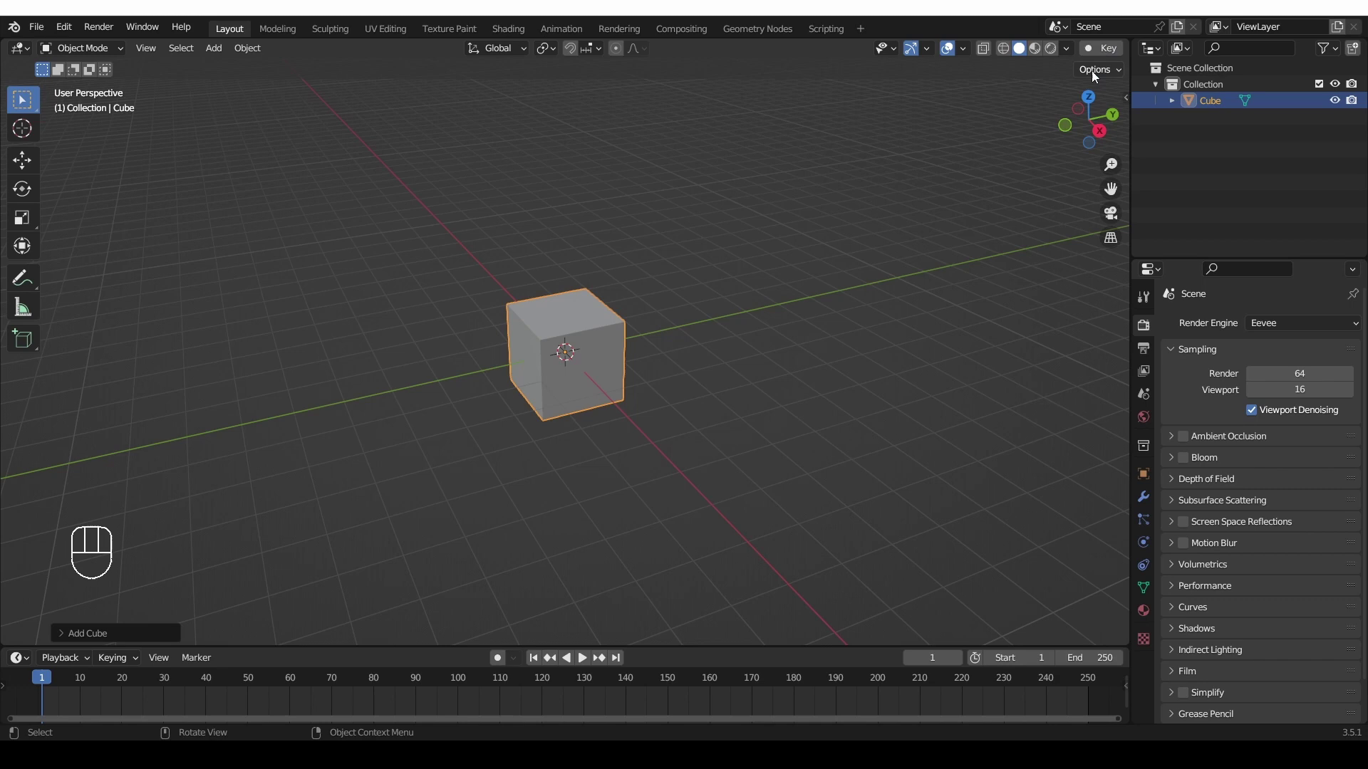
# Switch auto keying on and then off from the Q Quick Favorites menu.
pyautogui.press('q')
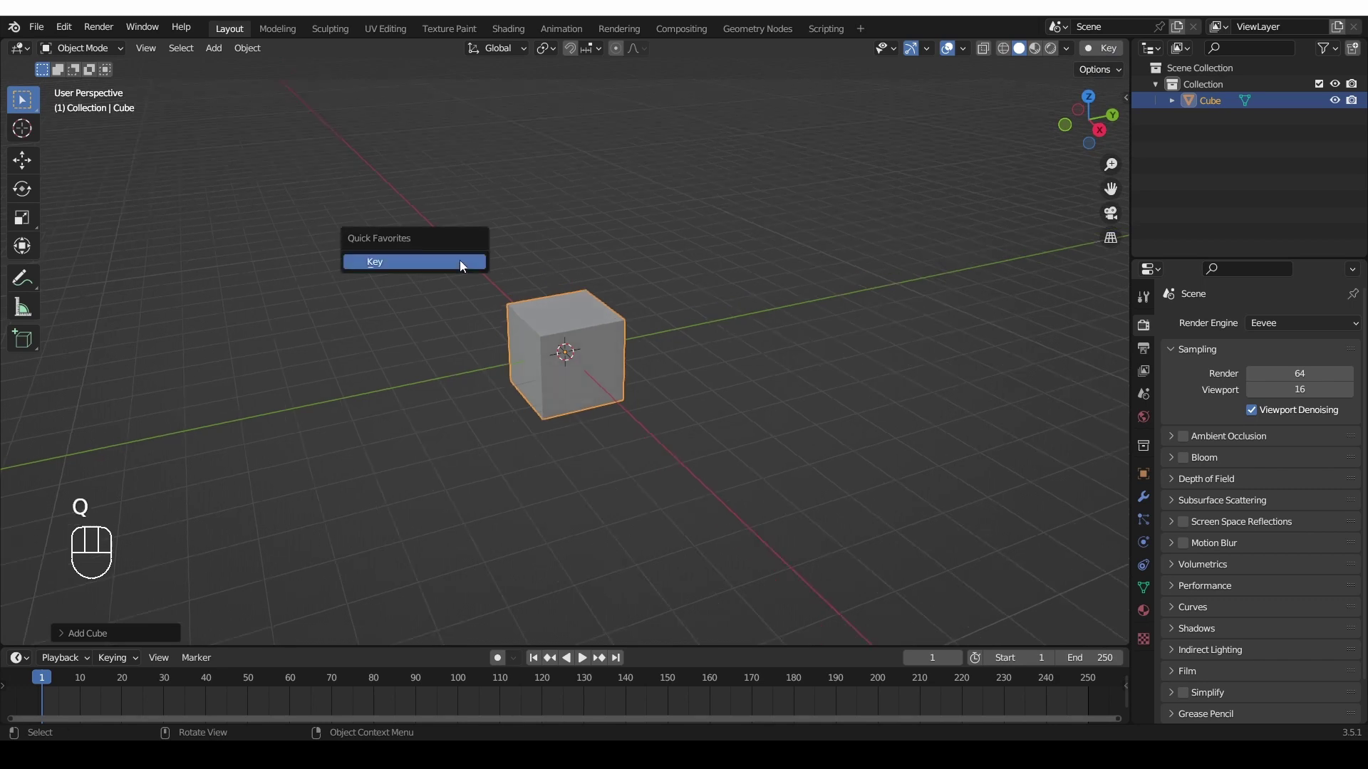
pyautogui.click(404, 264)
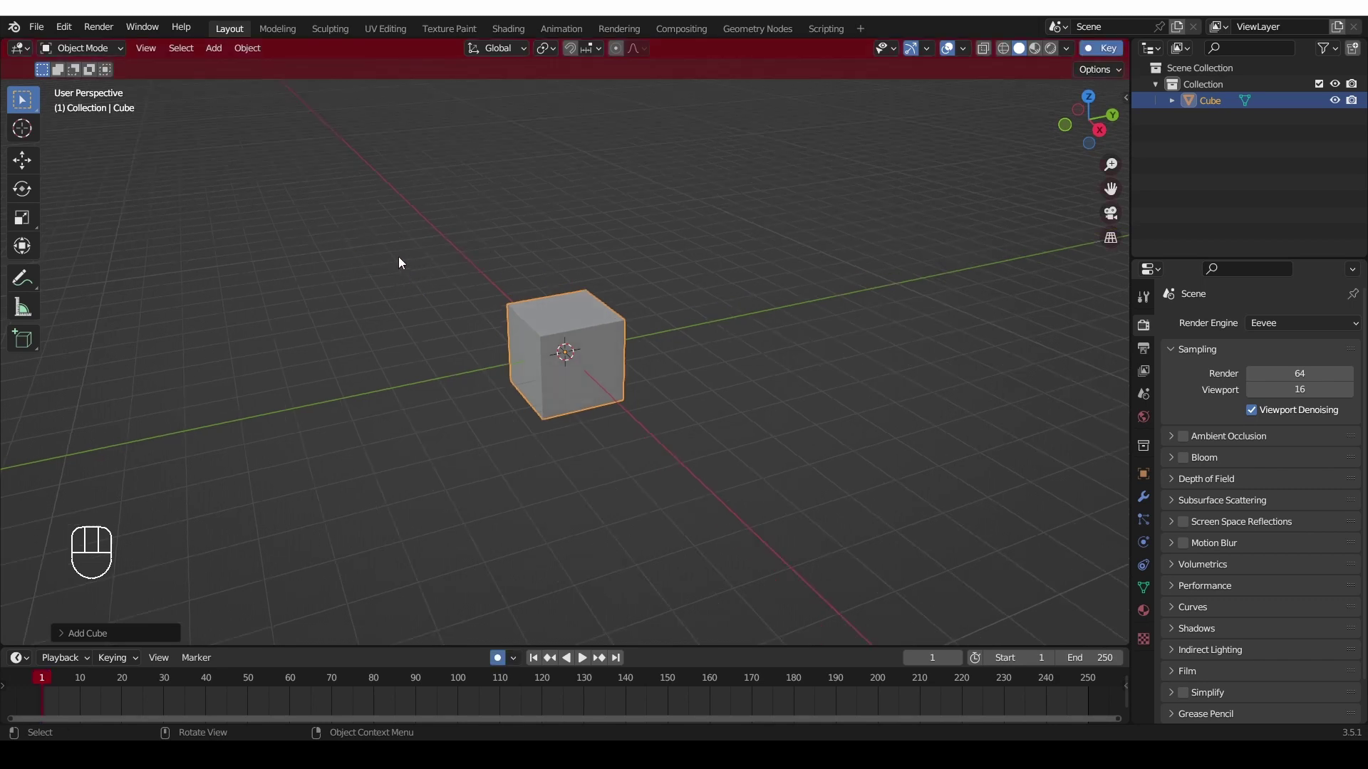
pyautogui.press('q')
pyautogui.click(399, 258)
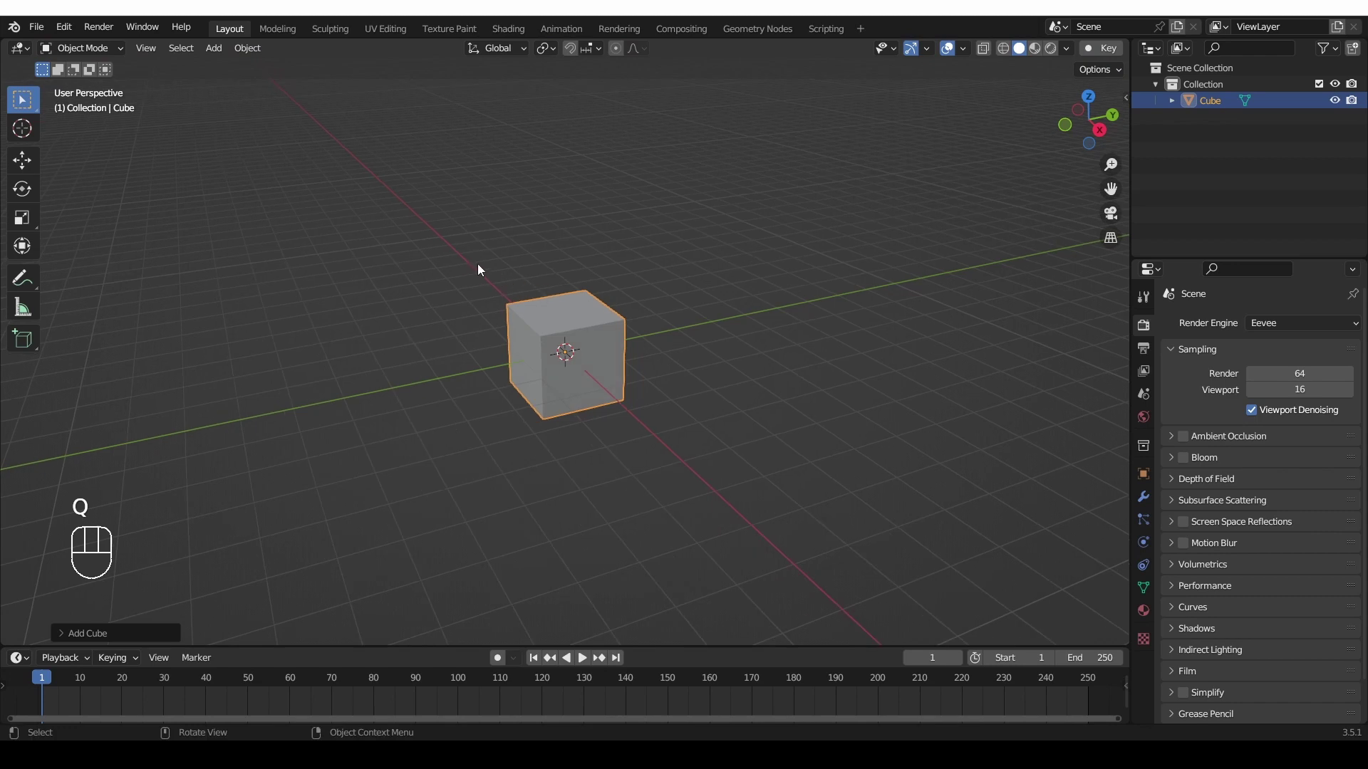
# Try assigning a keyboard shortcut to the auto-keying toggle.
pyautogui.rightClick(1091, 45)
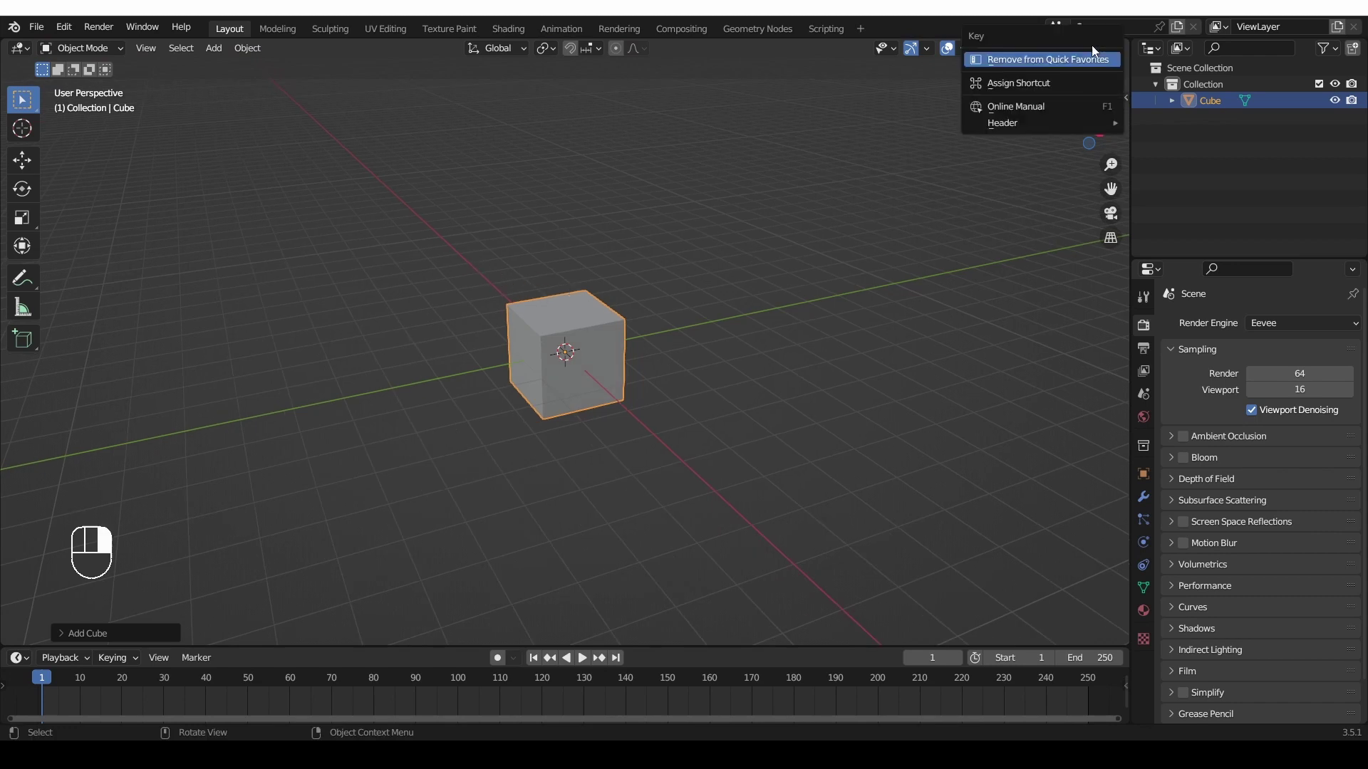
pyautogui.click(1030, 85)
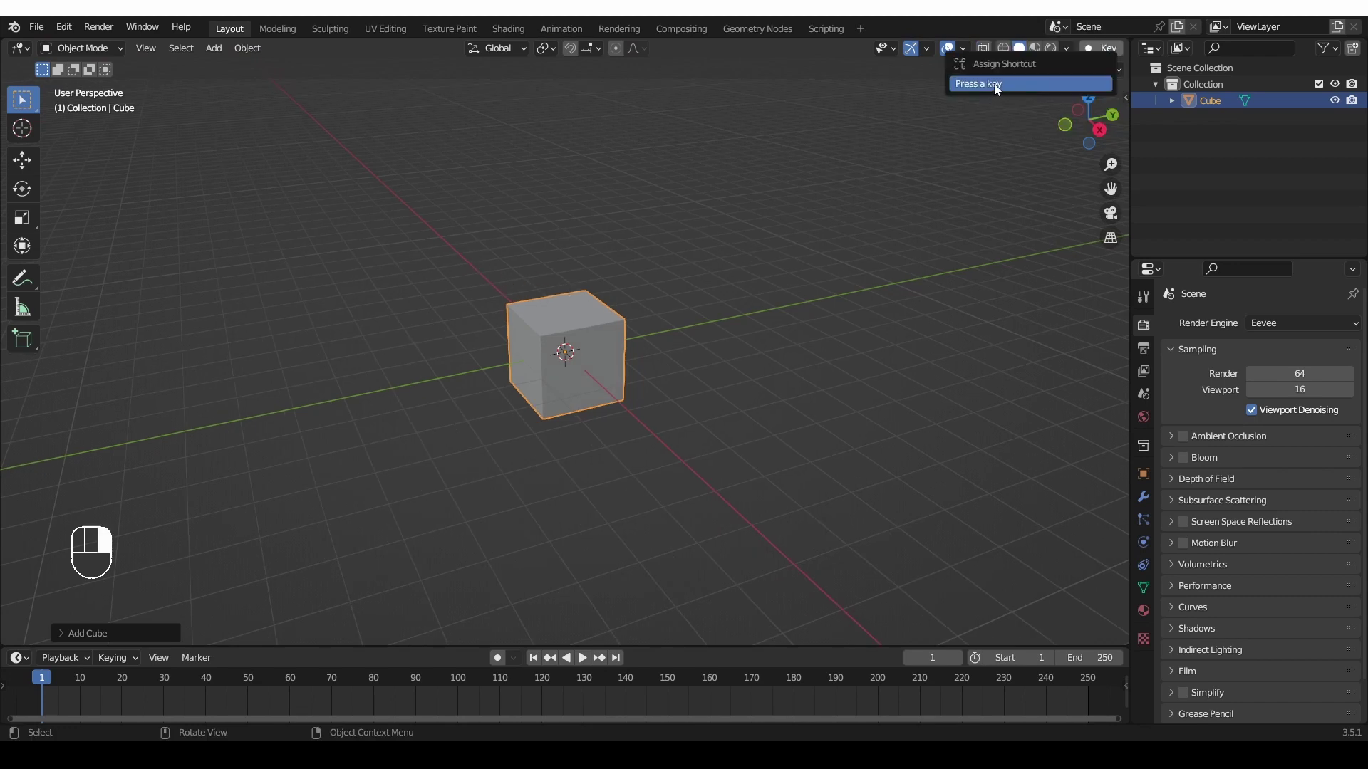
pyautogui.rightClick(1090, 50)
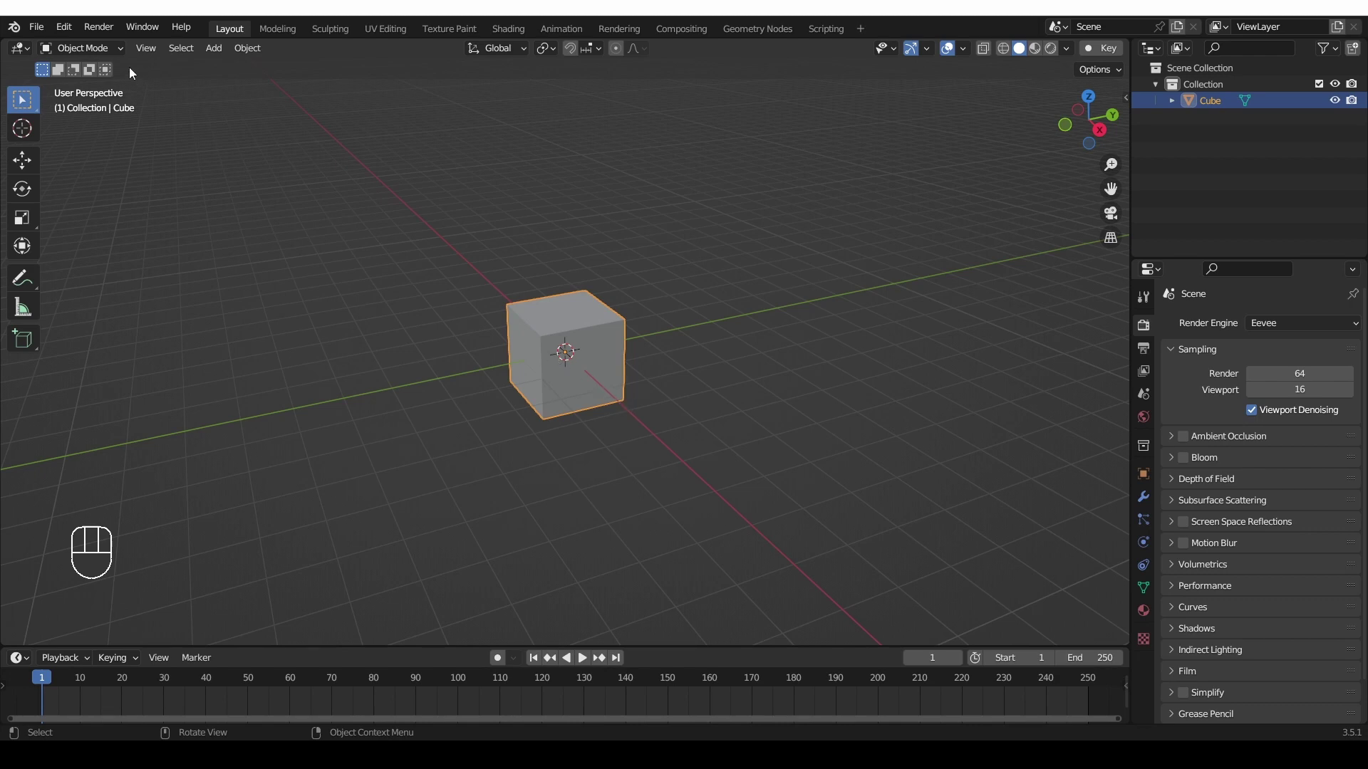
# In Preferences, search add-ons for "key" and expand You're Auto Keying.
pyautogui.click(63, 26)
pyautogui.click(104, 260)
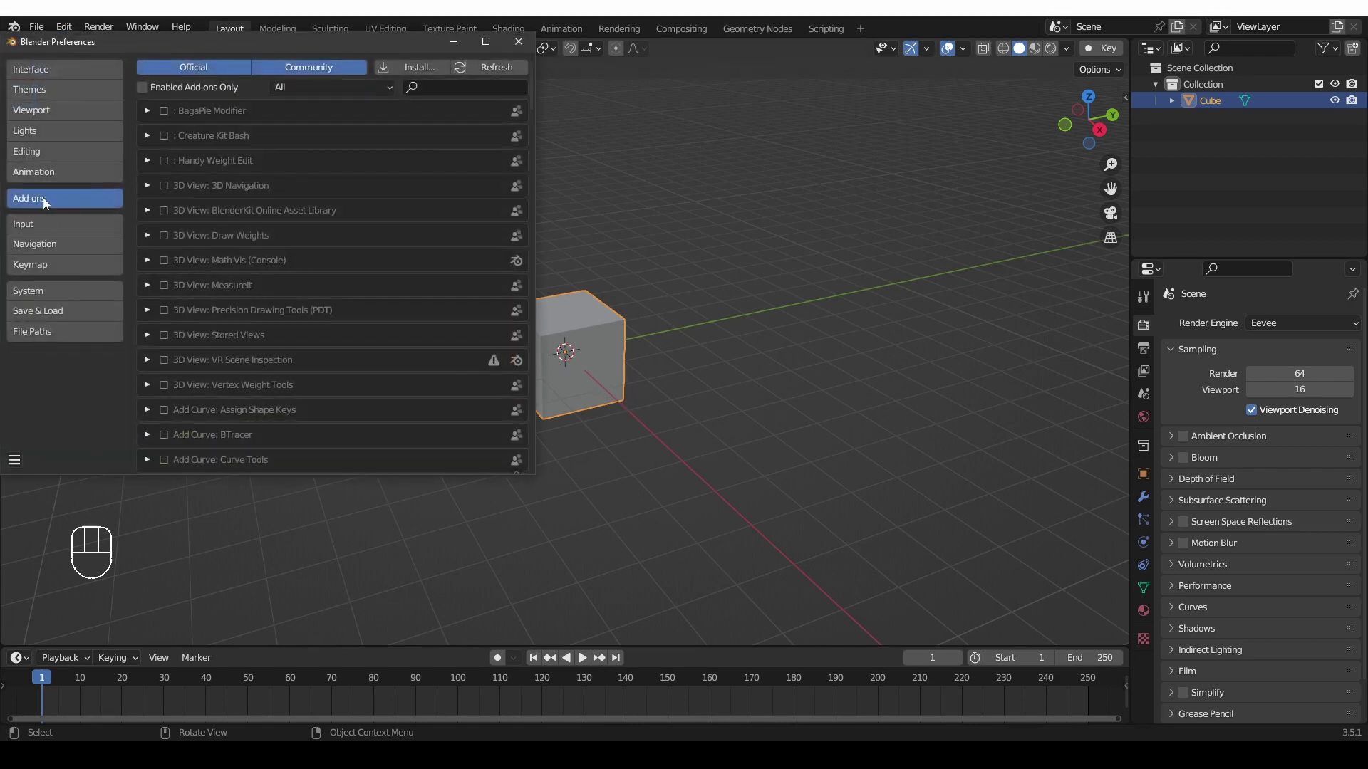
pyautogui.click(436, 88)
pyautogui.write('key')
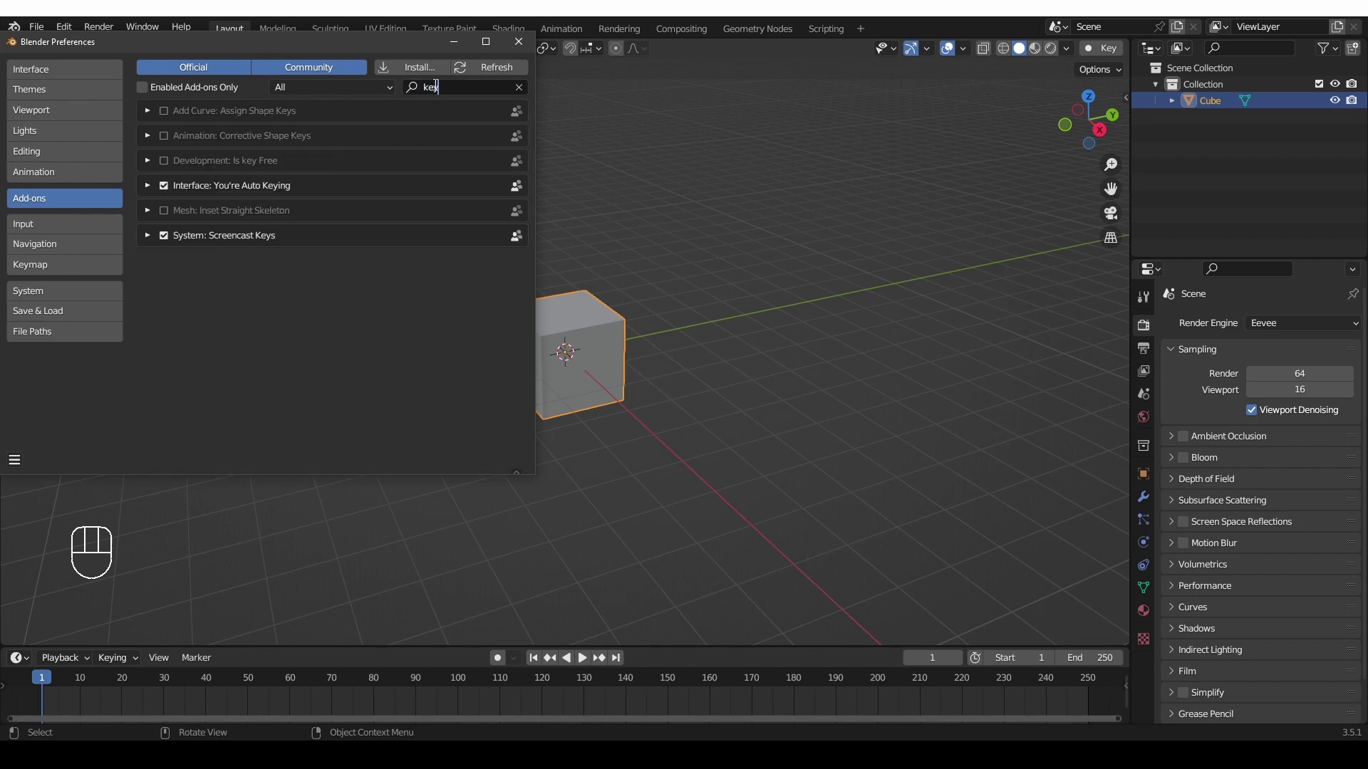
pyautogui.press('Return')
pyautogui.click(147, 187)
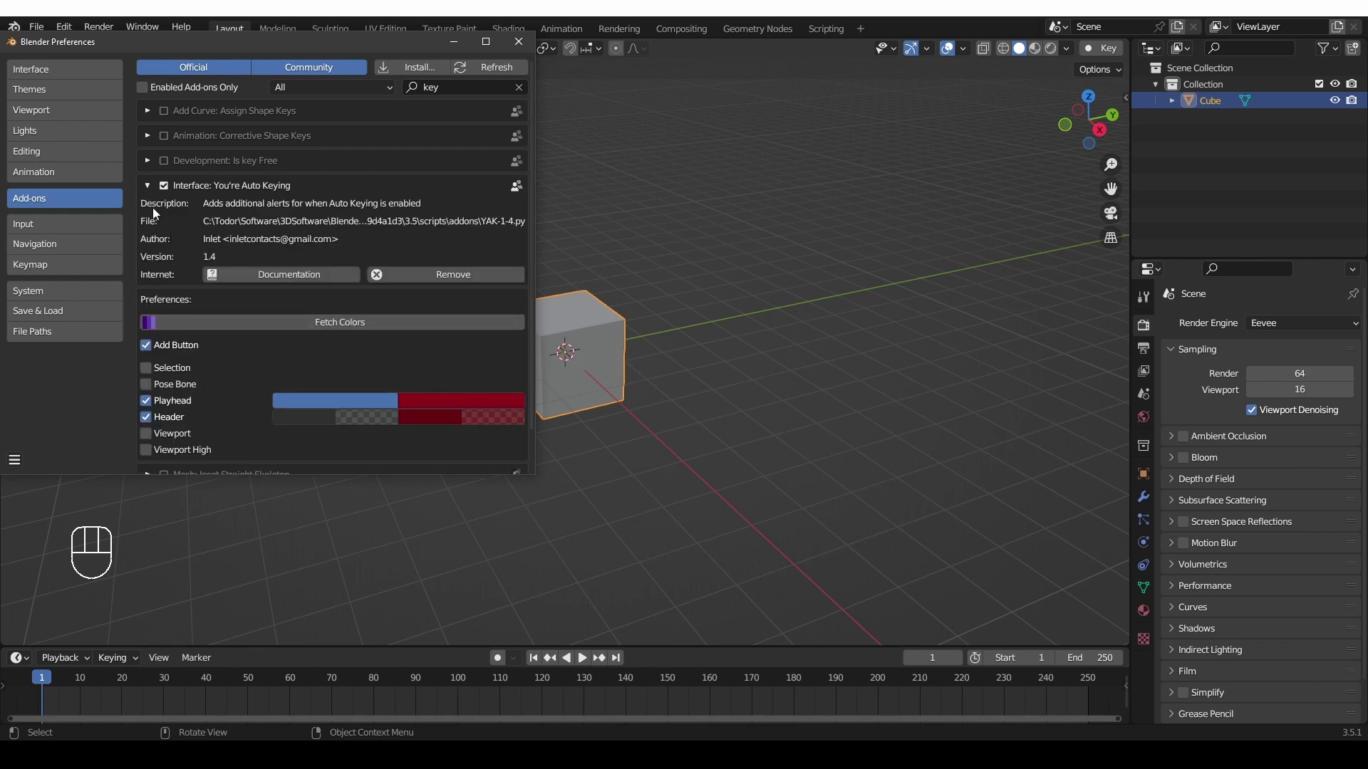
# Tick the Selection, Pose Bone, Viewport and Viewport High alert options.
pyautogui.scroll(-2, 183, 405)
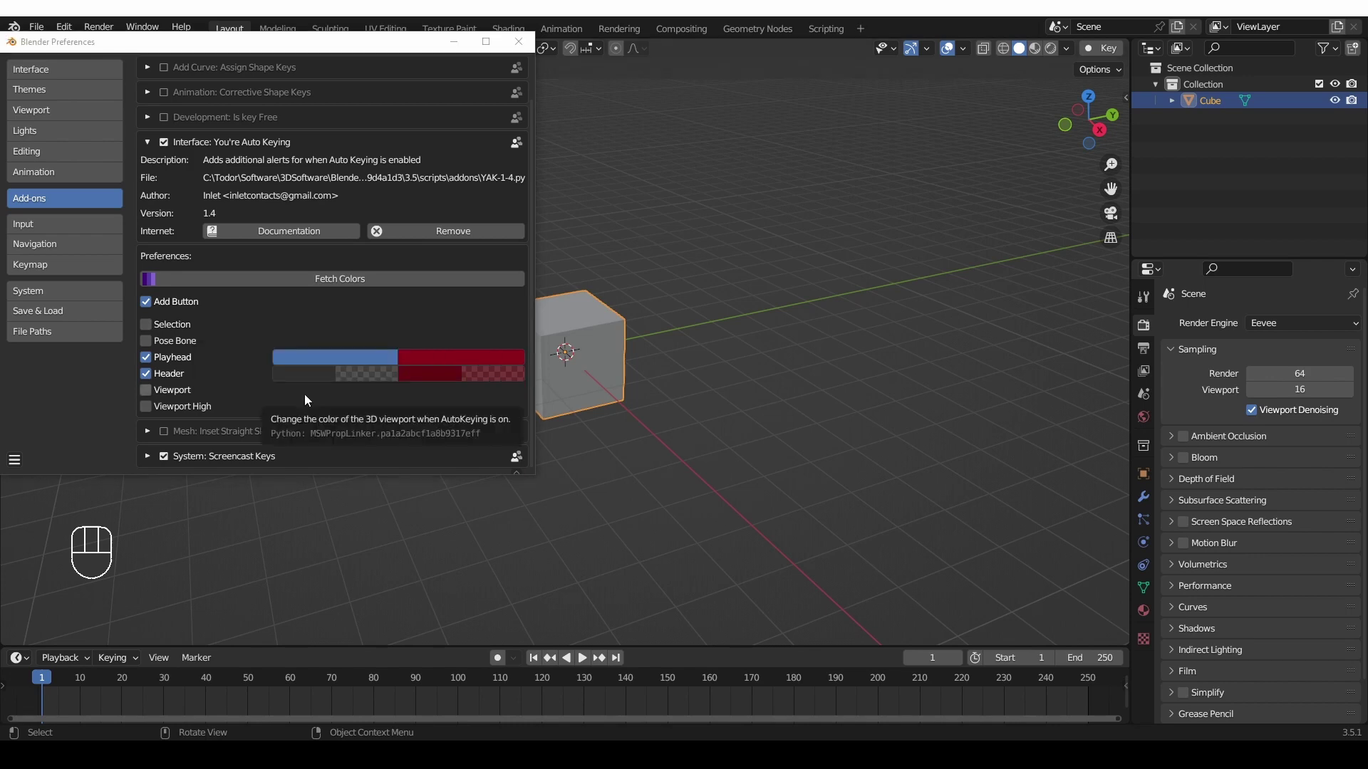
pyautogui.click(144, 325)
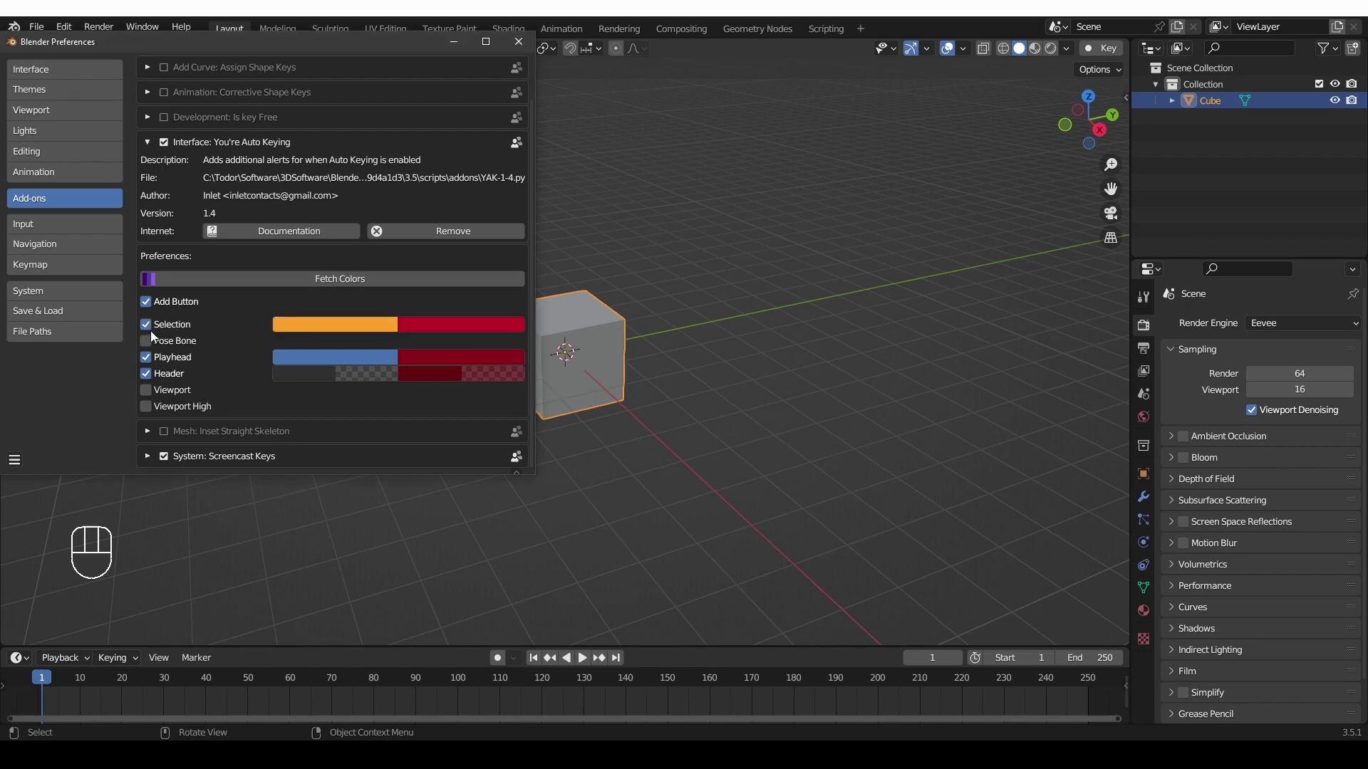
pyautogui.click(143, 343)
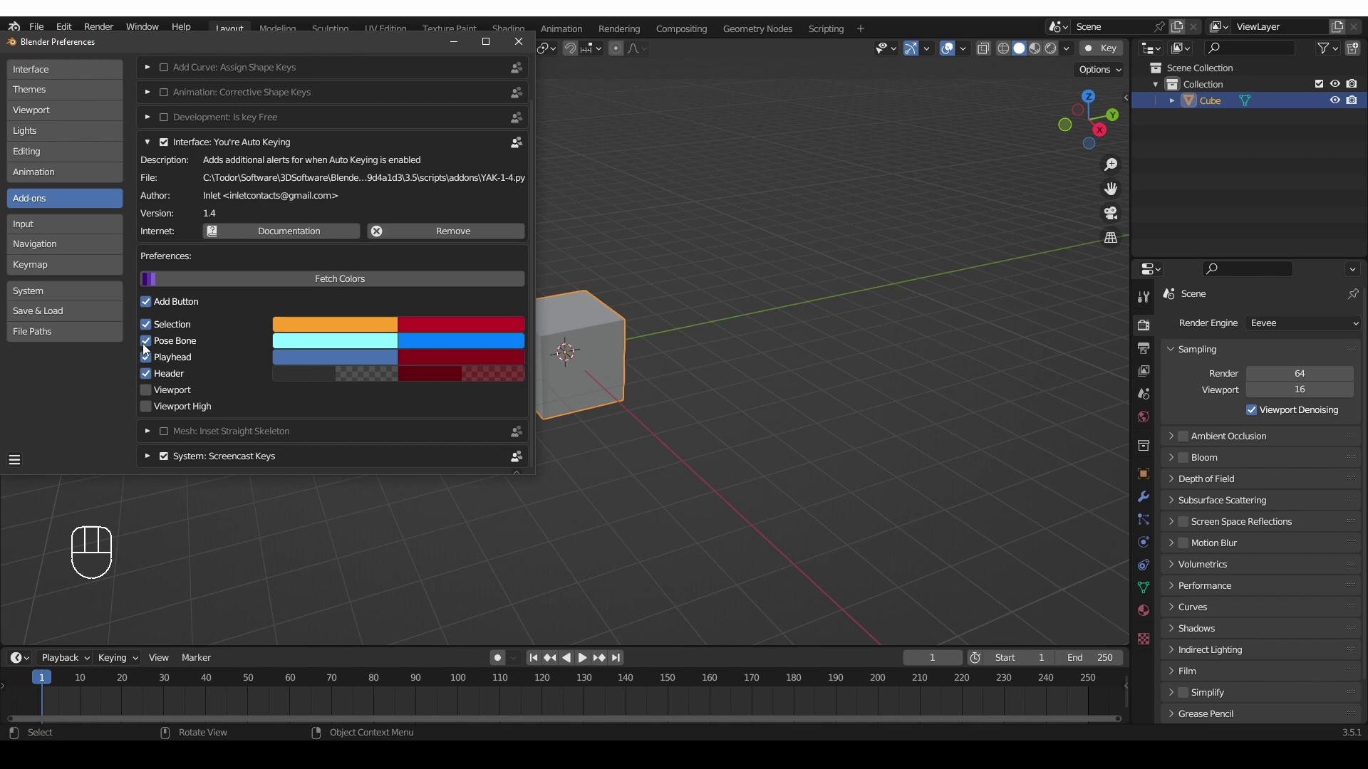
pyautogui.click(147, 390)
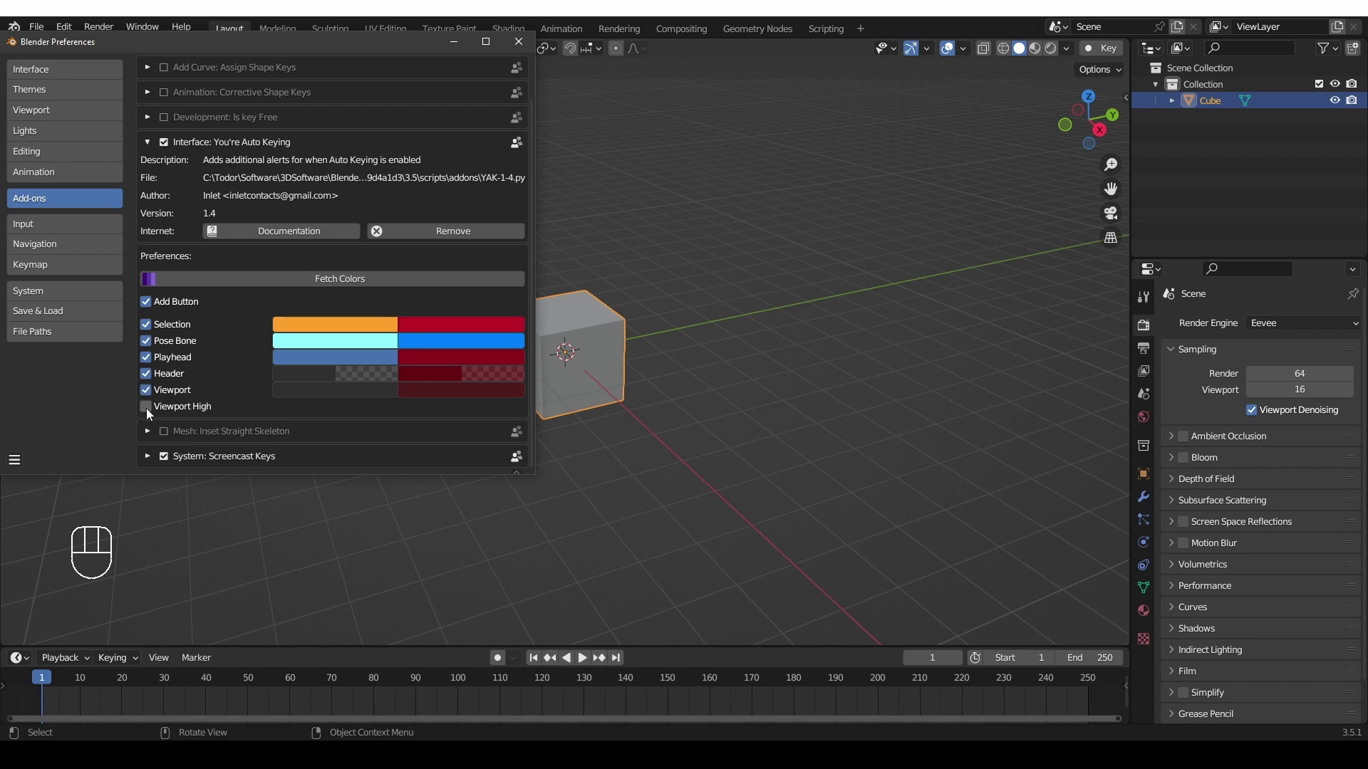
pyautogui.click(146, 407)
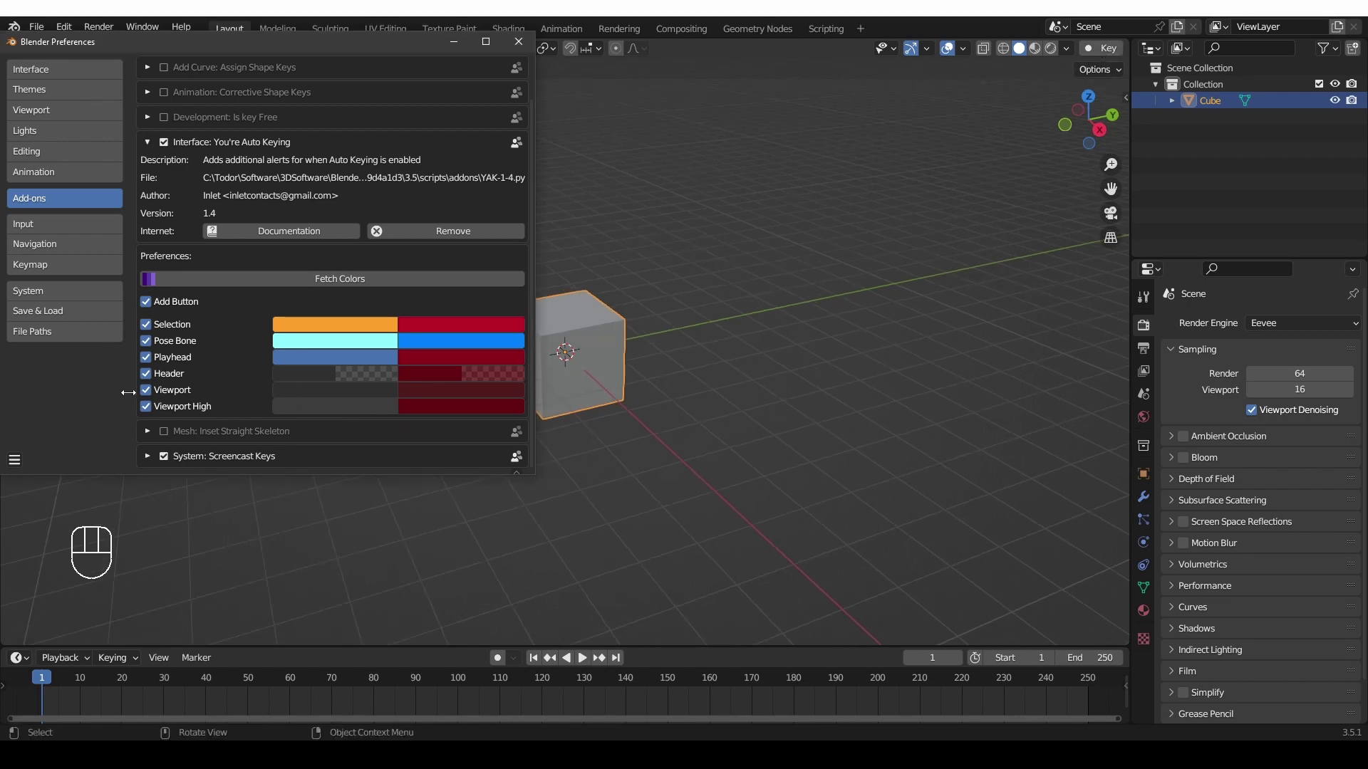
# Turn auto keying on, move the Preferences window aside, and open the Add menu.
pyautogui.click(1103, 49)
pyautogui.moveTo(256, 41); pyautogui.dragTo(1054, 195)
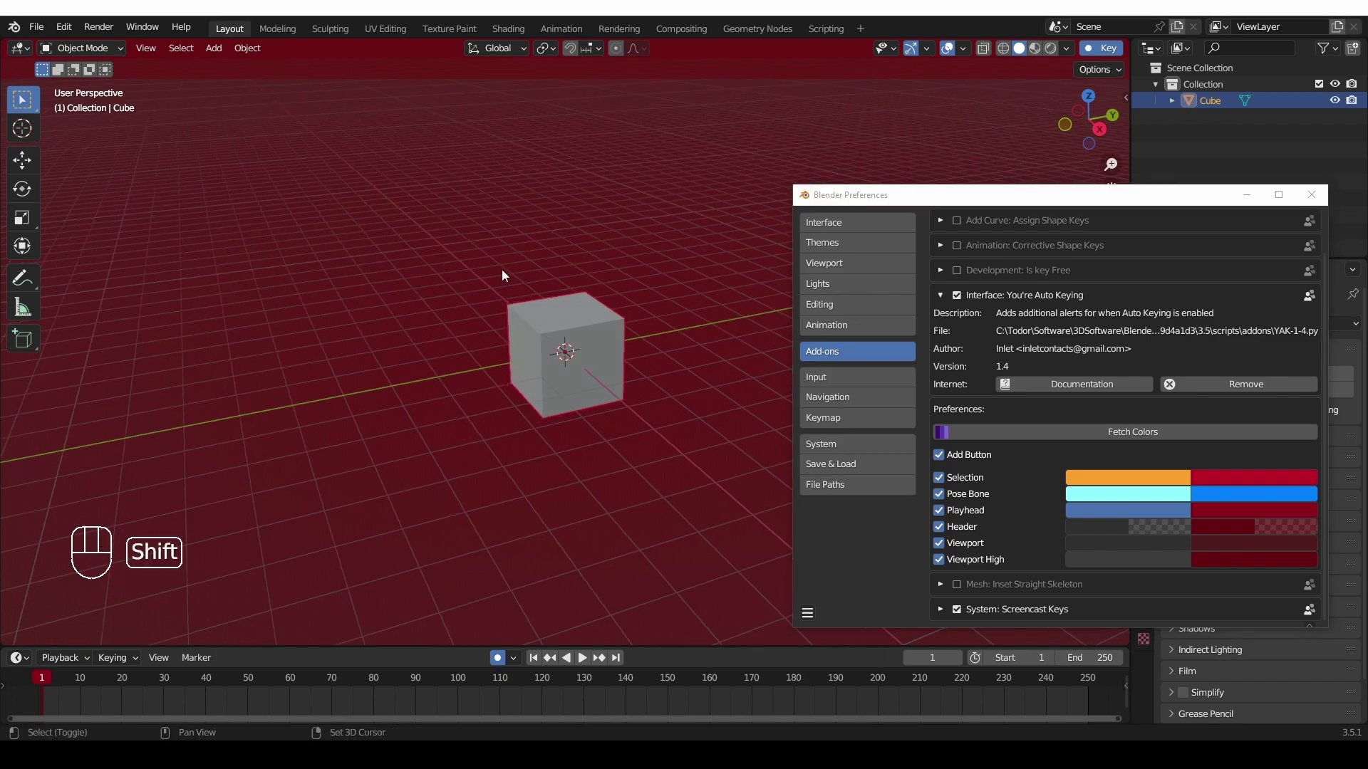
pyautogui.hotkey('shift', 'a')
# Add a Basic Human meta-rig from Armature > Basic.
pyautogui.moveTo(455, 393)
pyautogui.moveTo(612, 451)
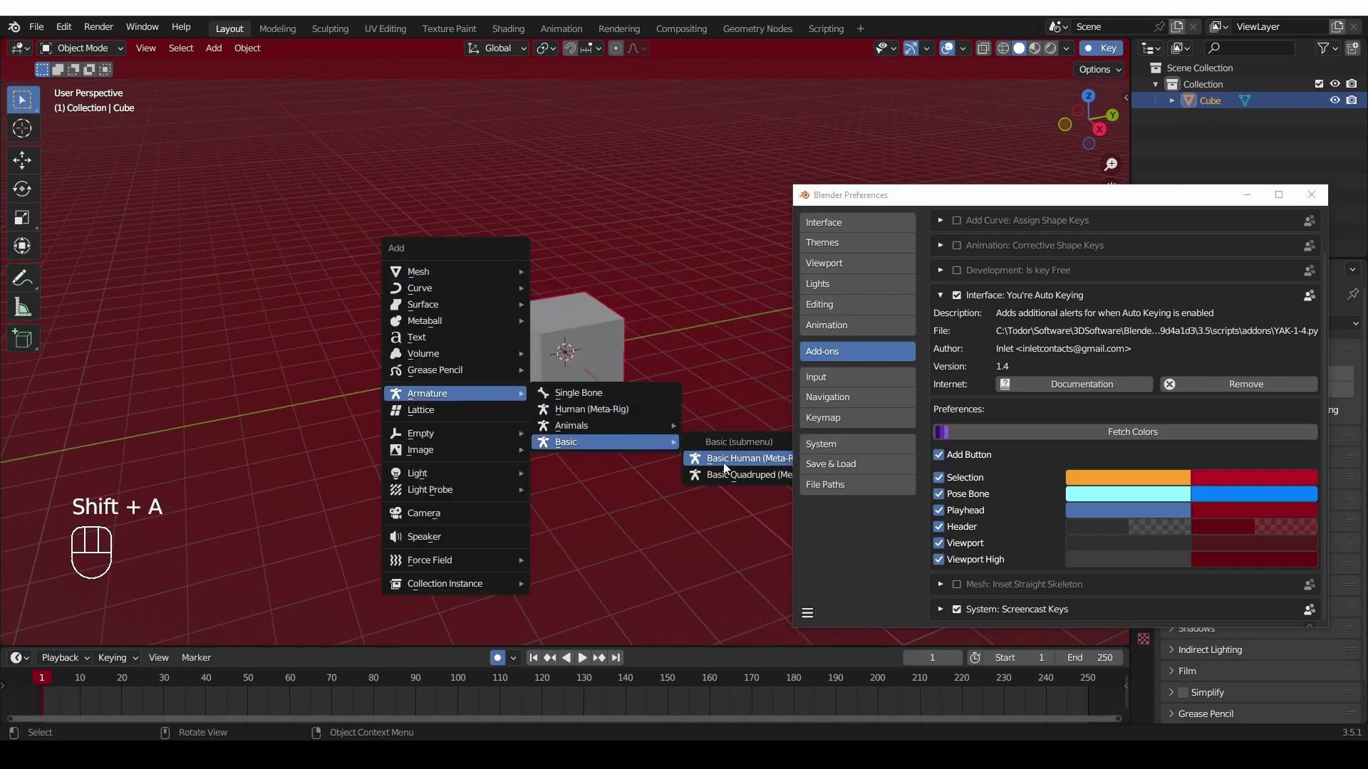
pyautogui.click(724, 456)
pyautogui.scroll(4, 562, 280)
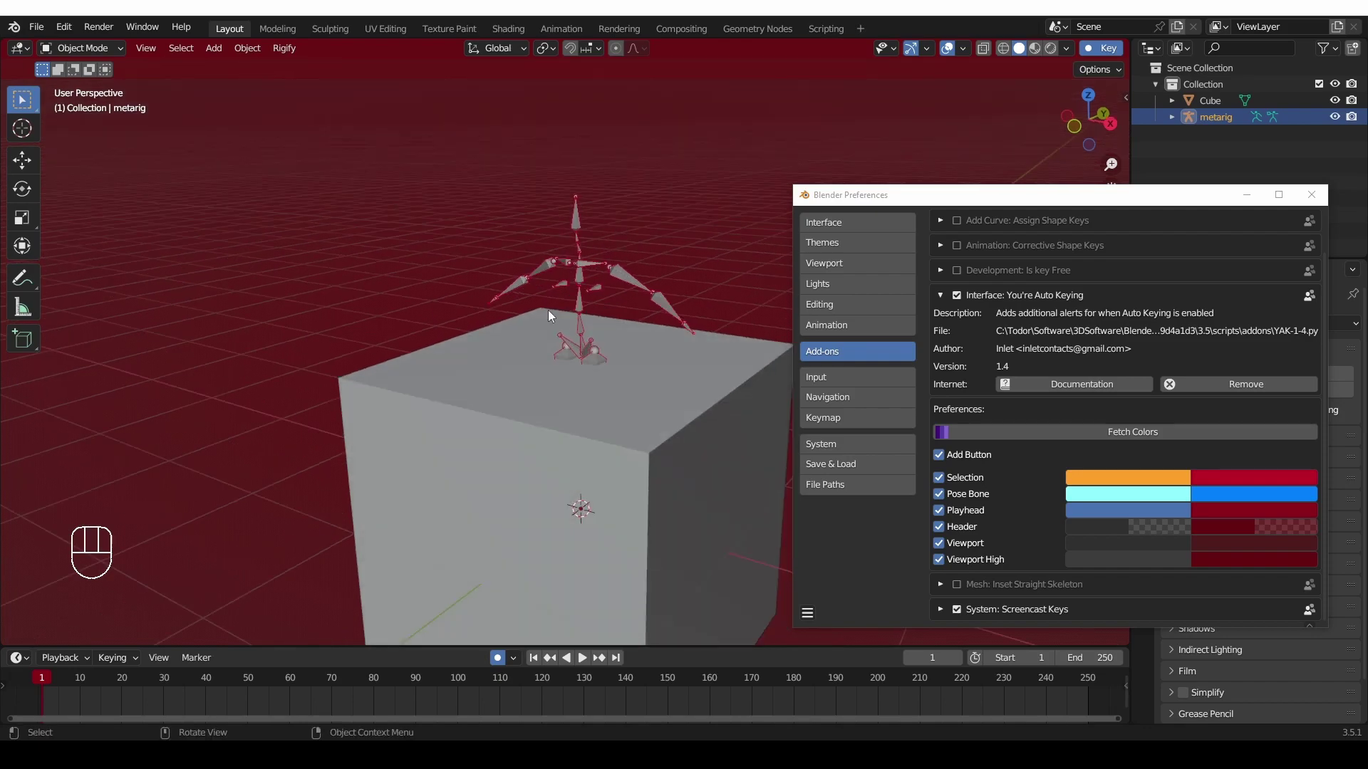
# Switch the metarig into Pose Mode.
pyautogui.hotkey('ctrl', 'Tab')
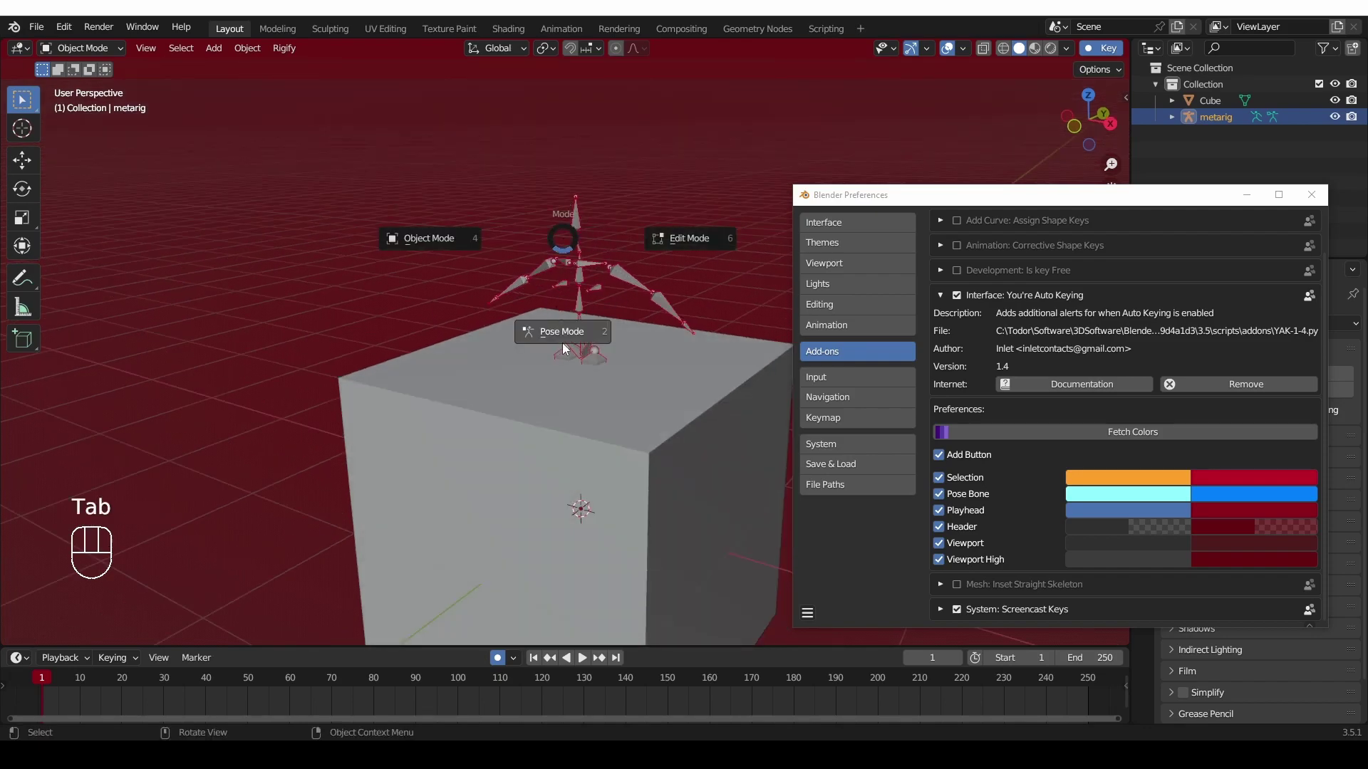
pyautogui.click(563, 343)
pyautogui.scroll(4, 701, 343)
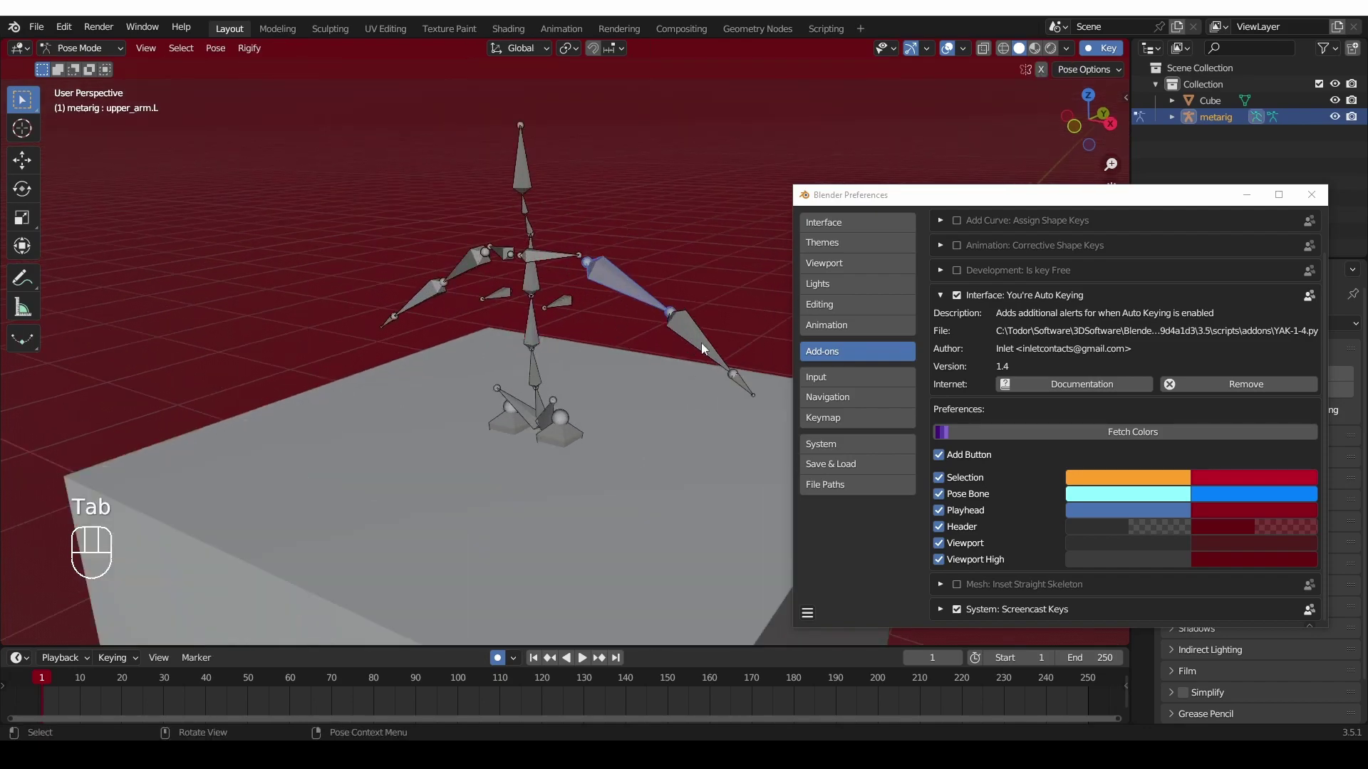
# Select the spine bones plus upper_arm.L and forearm.L.
pyautogui.click(562, 265)
pyautogui.click(575, 336)
pyautogui.click(574, 289)
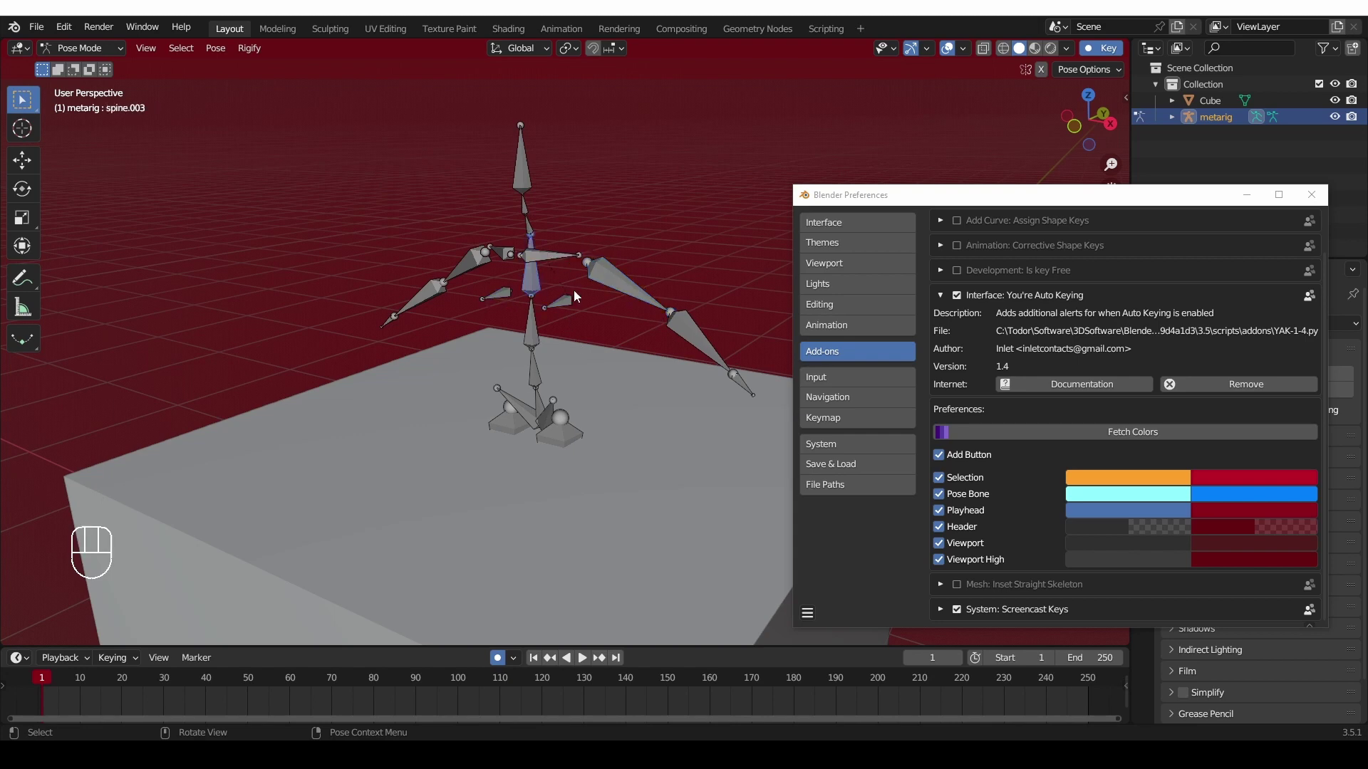
pyautogui.click(527, 338)
pyautogui.keyDown('shift'); pyautogui.click(534, 284); pyautogui.keyUp('shift')
pyautogui.keyDown('shift'); pyautogui.click(626, 292); pyautogui.keyUp('shift')
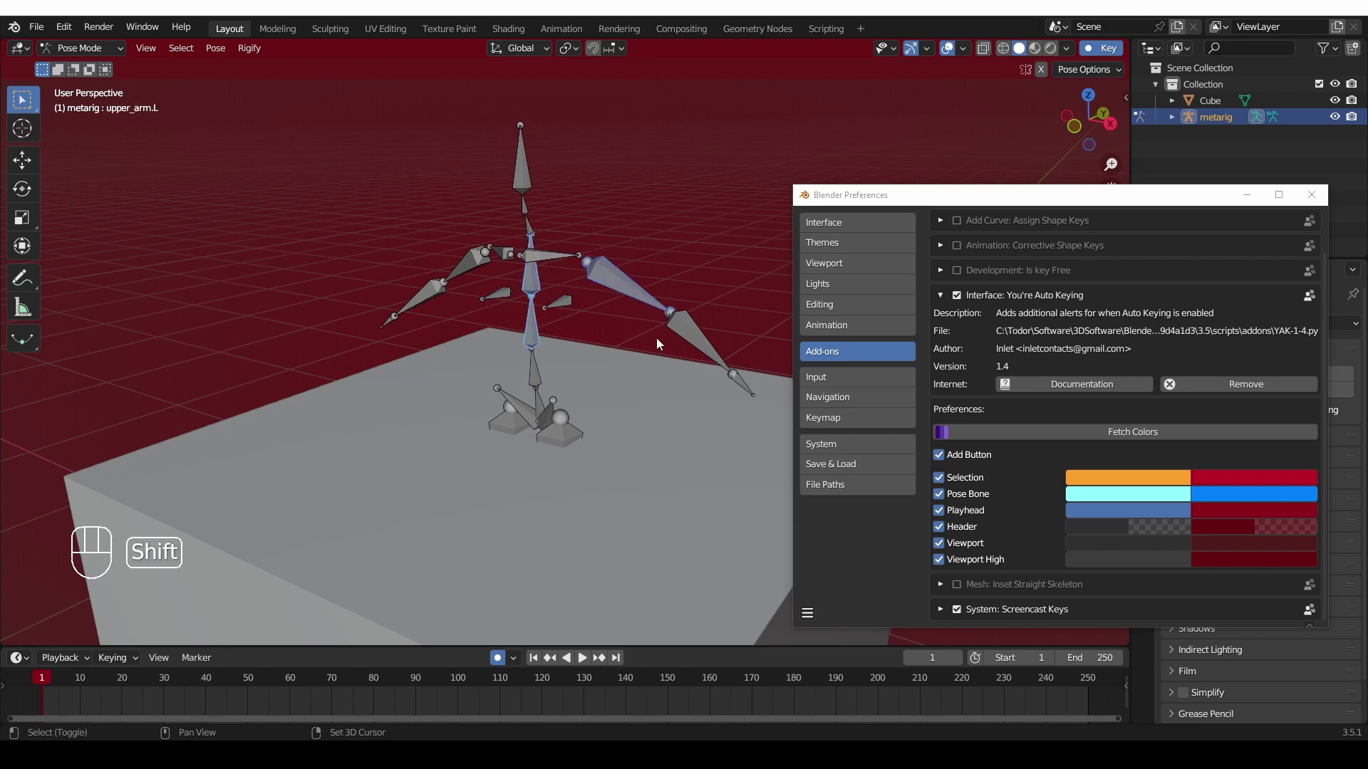
pyautogui.keyDown('shift'); pyautogui.click(695, 350); pyautogui.keyUp('shift')
# Toggle auto keying off and back on to show the rig's alert.
pyautogui.scroll(1, 580, 370)
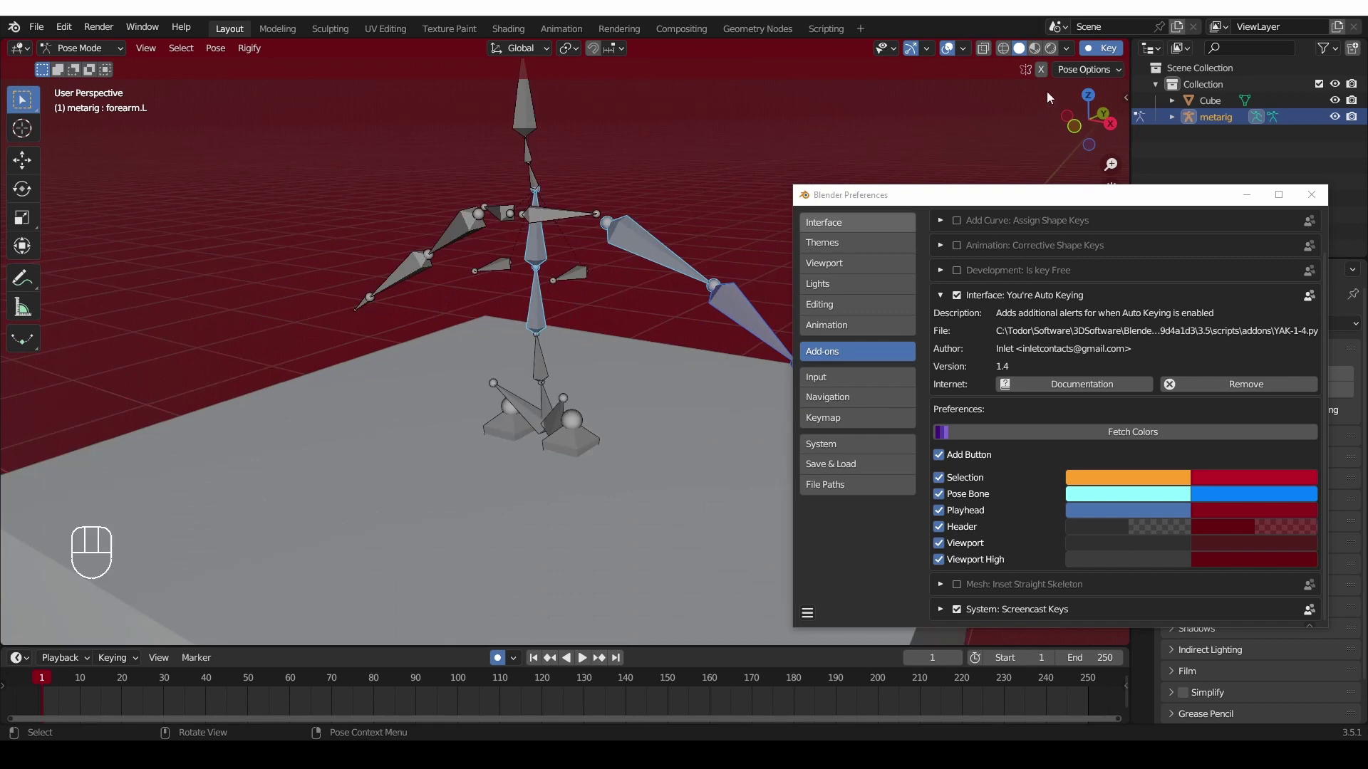
pyautogui.click(1096, 50)
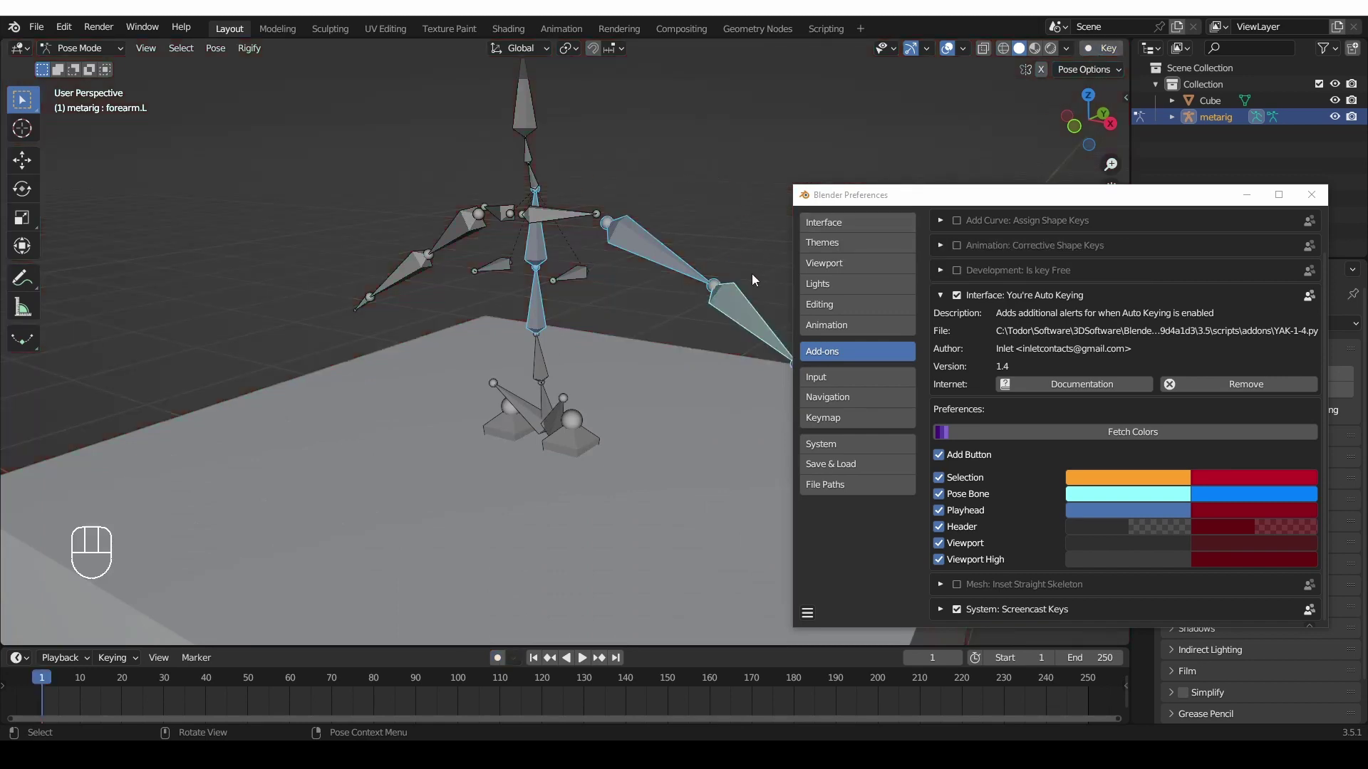
pyautogui.scroll(-3, 647, 237)
pyautogui.keyDown('shift'); pyautogui.scroll(-3, 647, 237); pyautogui.keyUp('shift')
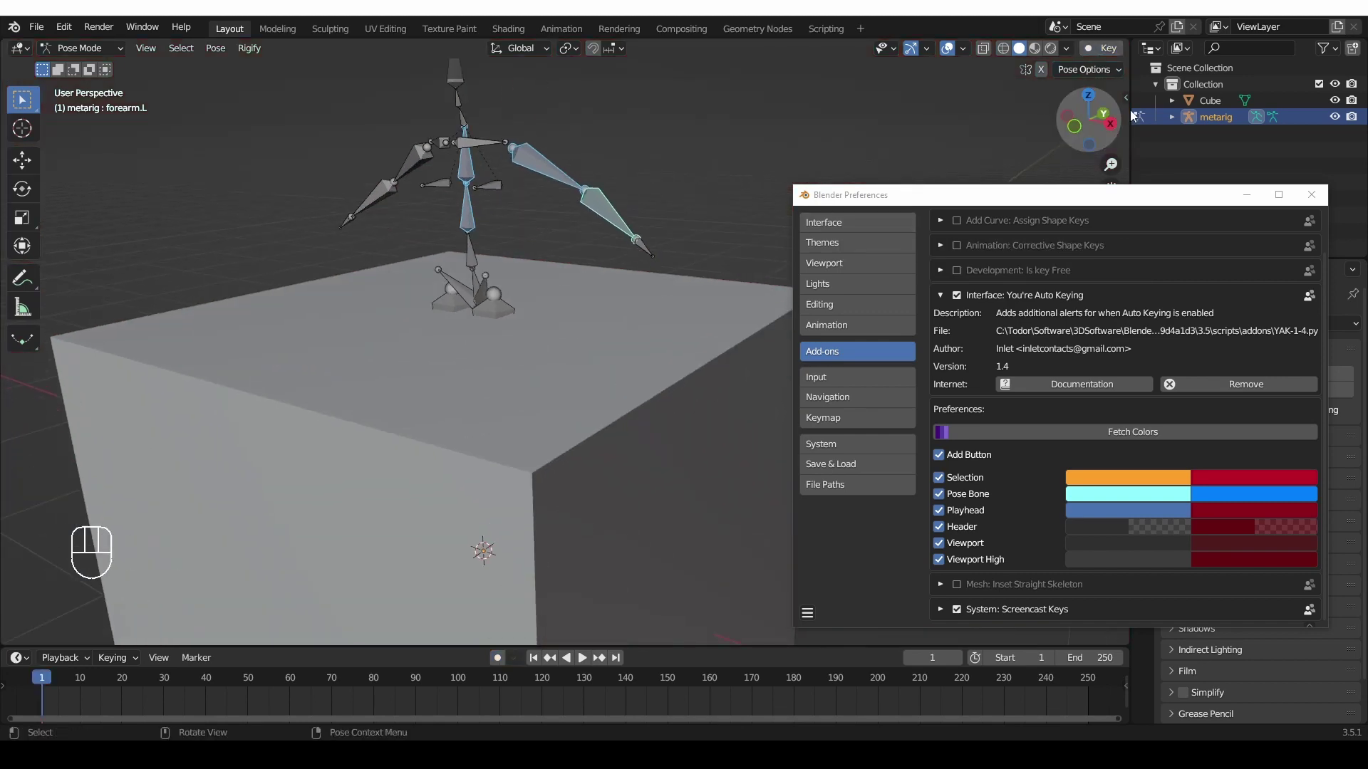
pyautogui.click(1098, 48)
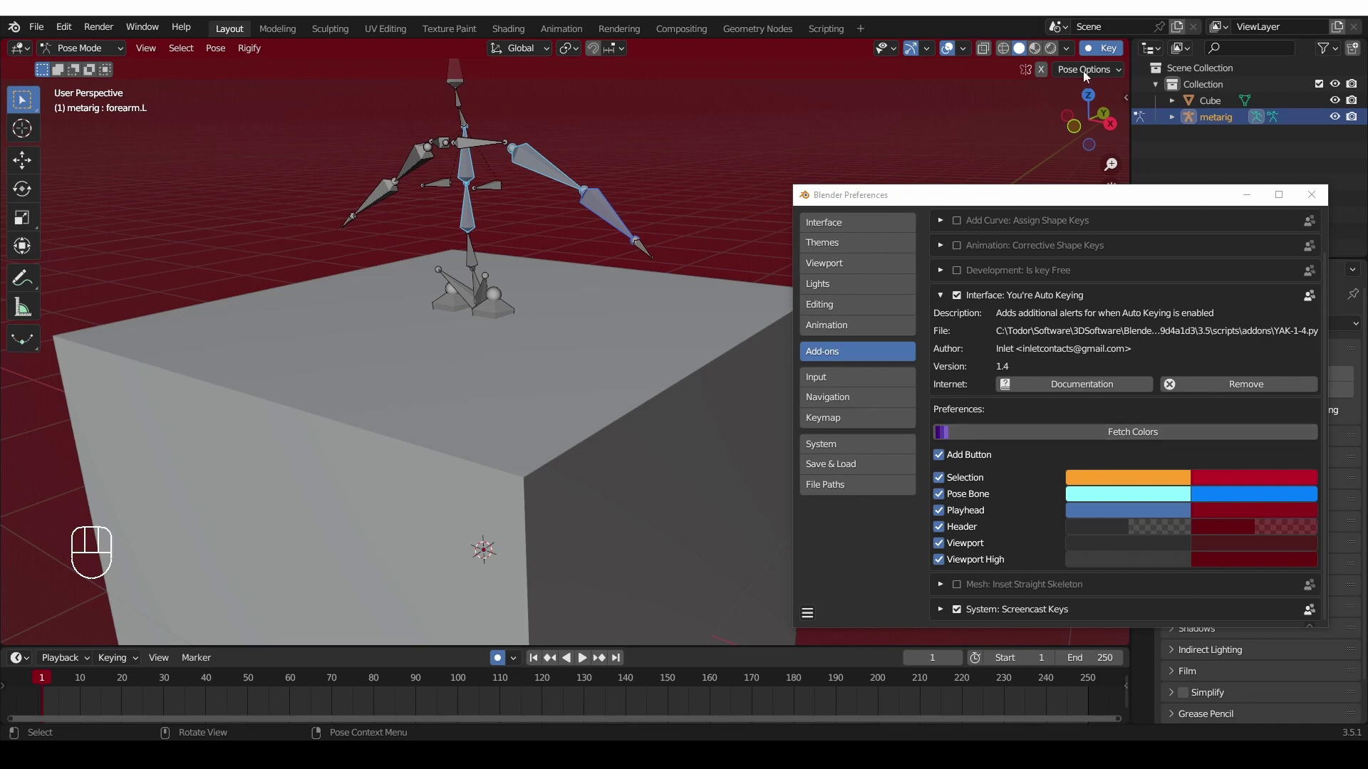
# Disable auto keying, load the Maya preset under Themes, and go back to Add-ons.
pyautogui.click(1103, 53)
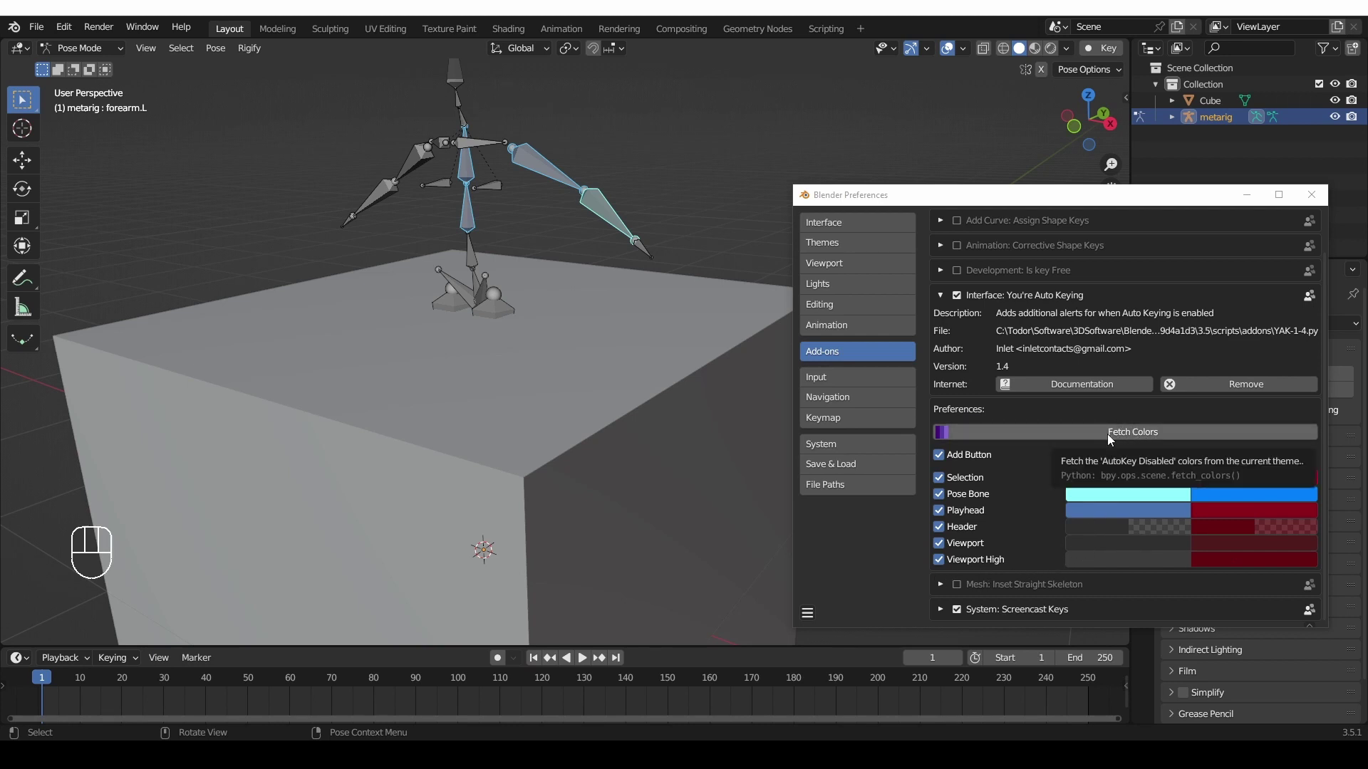
pyautogui.click(1107, 434)
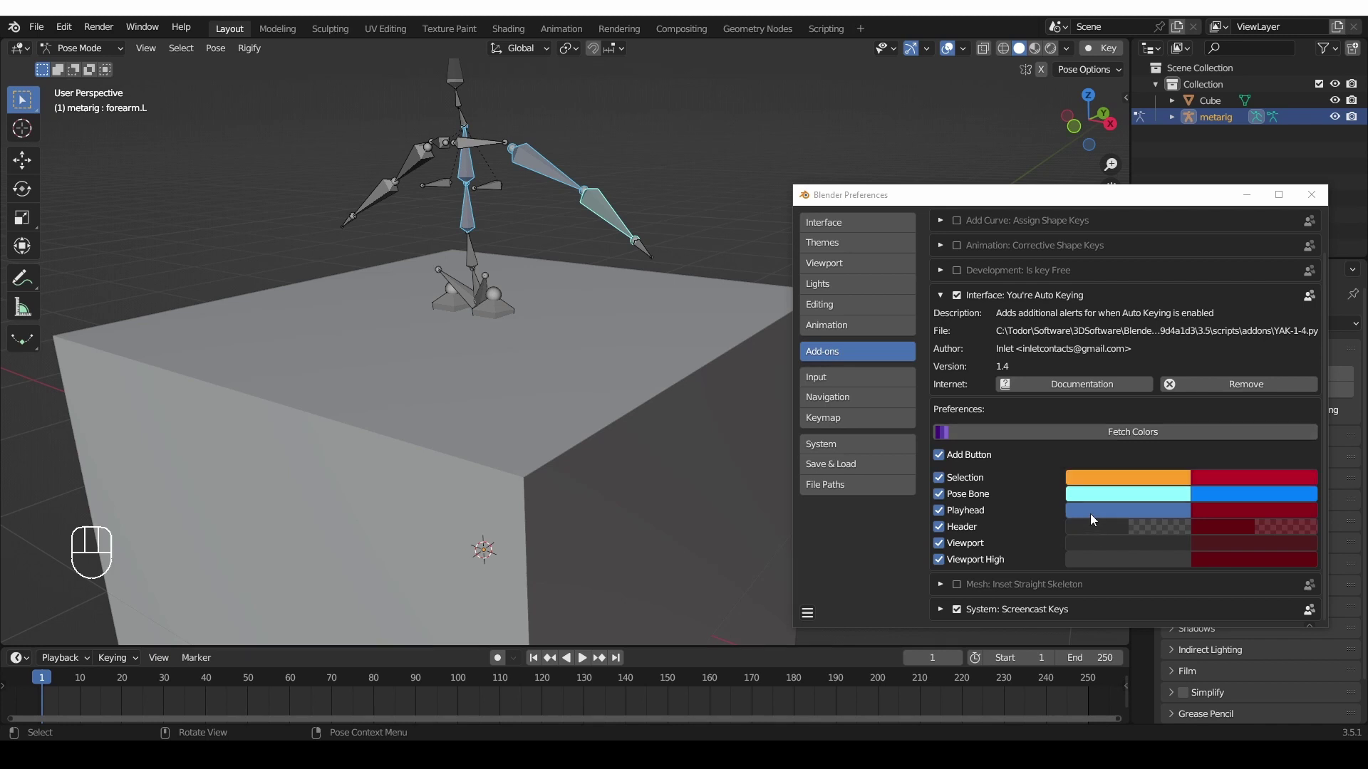
pyautogui.click(849, 244)
pyautogui.scroll(2, 1008, 220)
pyautogui.click(993, 223)
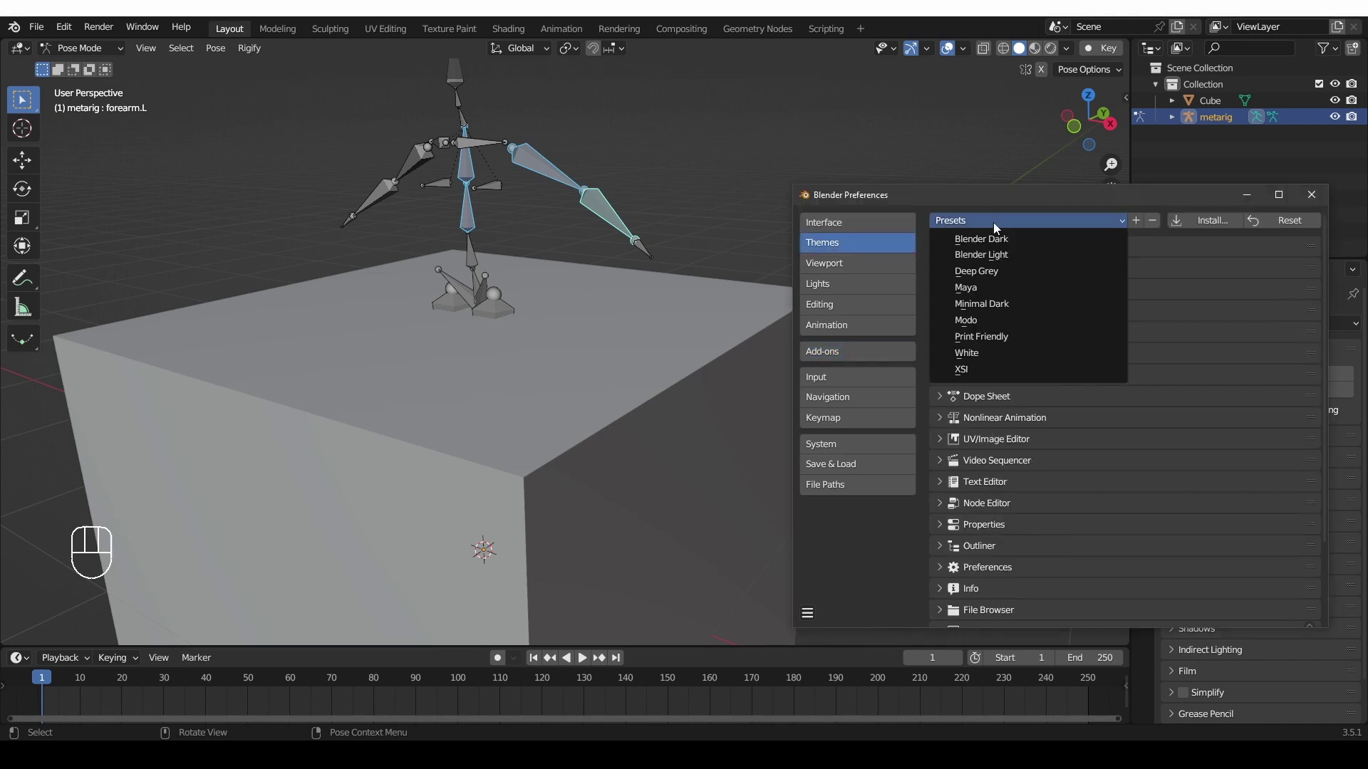
pyautogui.click(1032, 286)
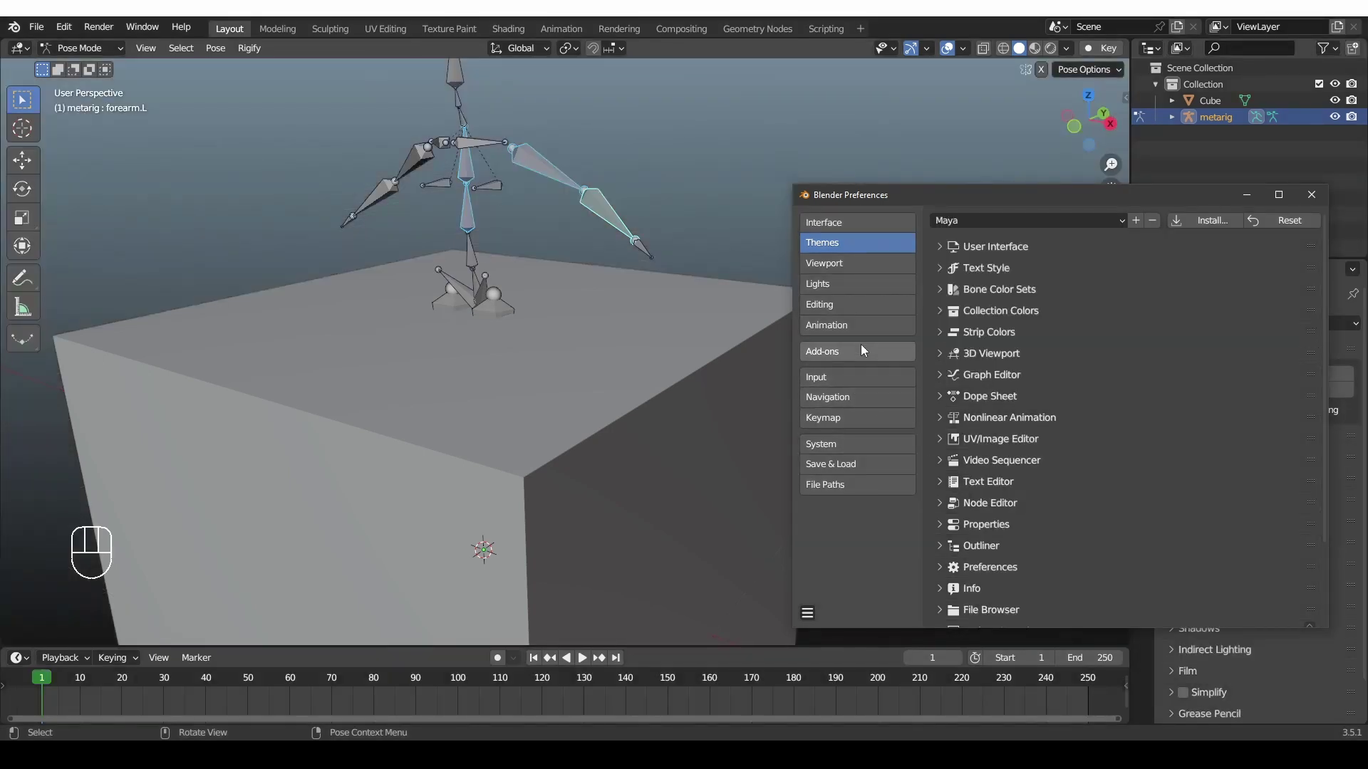
pyautogui.click(862, 348)
# Fetch the alert colours from the theme and set the second Selection colour to yellow-green.
pyautogui.moveTo(1037, 194); pyautogui.dragTo(908, 168)
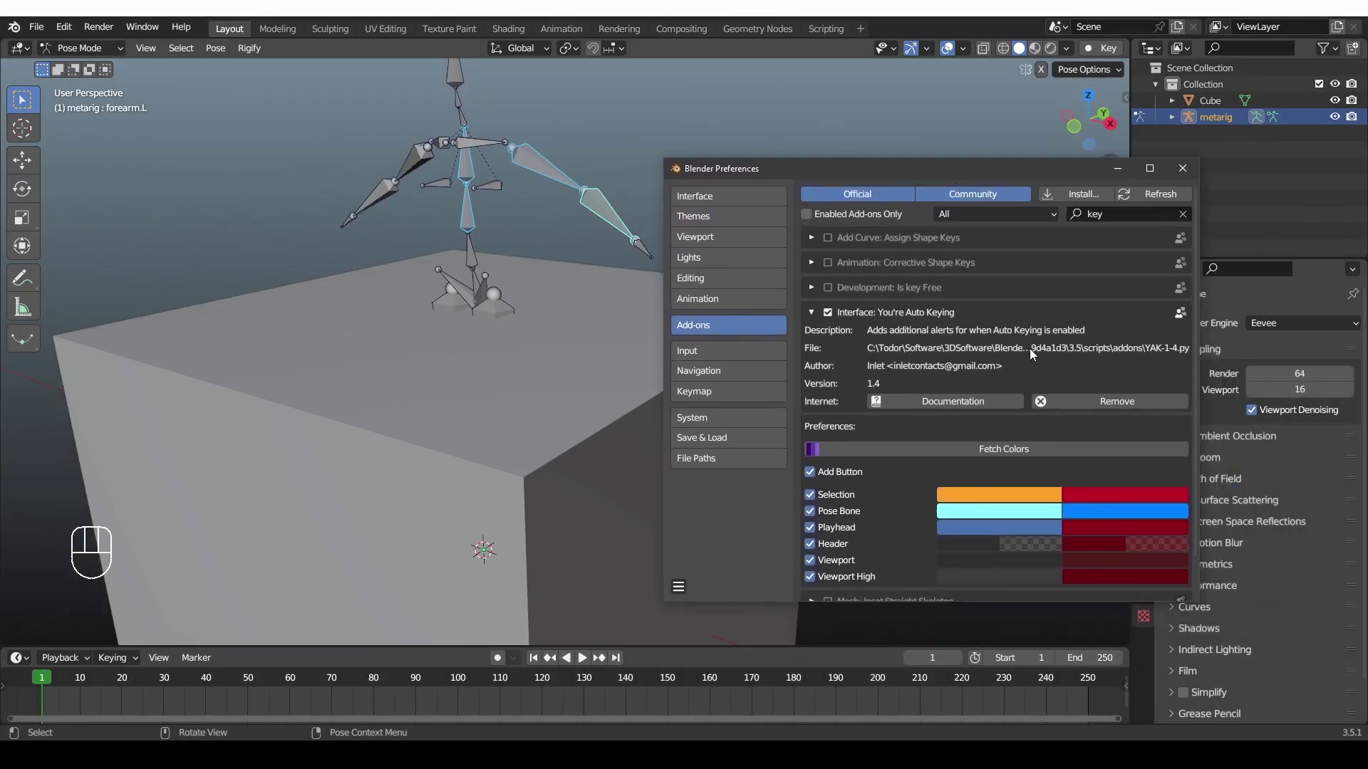
pyautogui.click(959, 452)
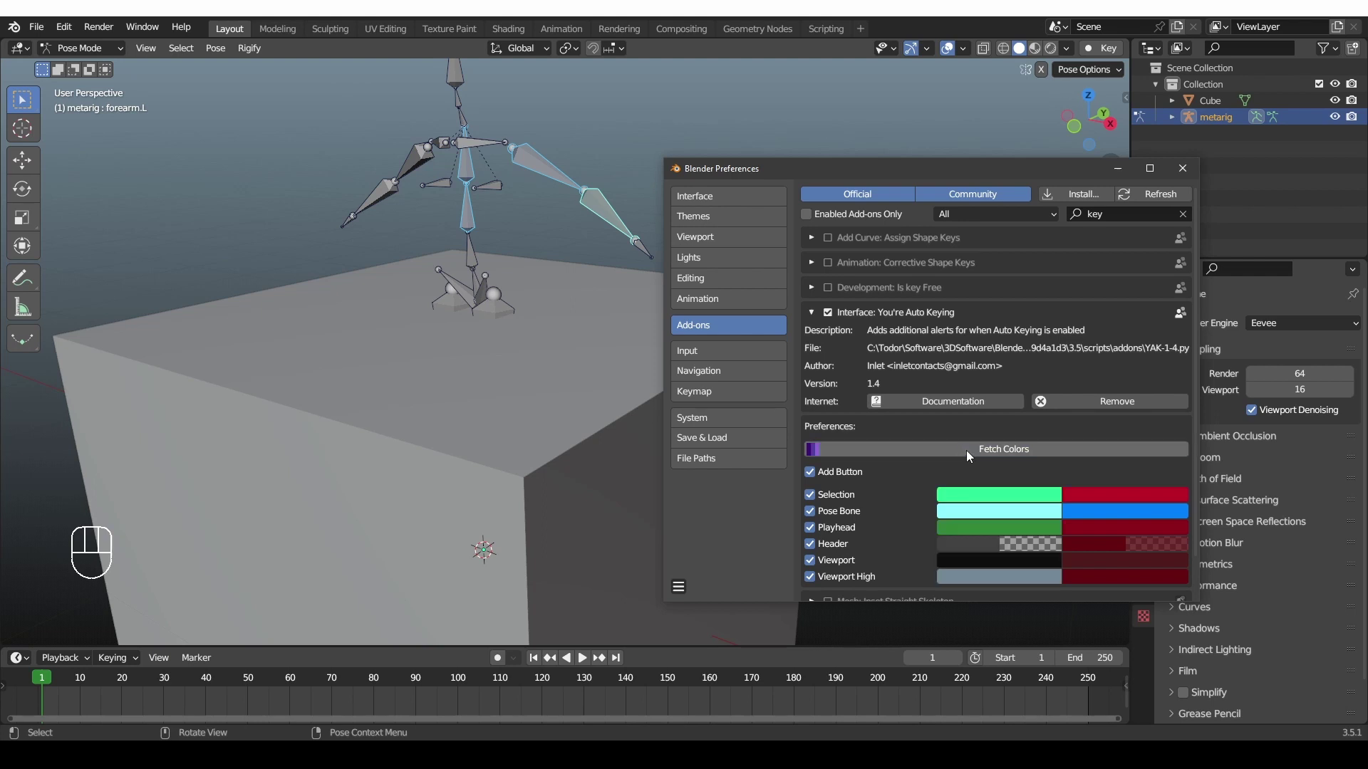
pyautogui.click(1122, 495)
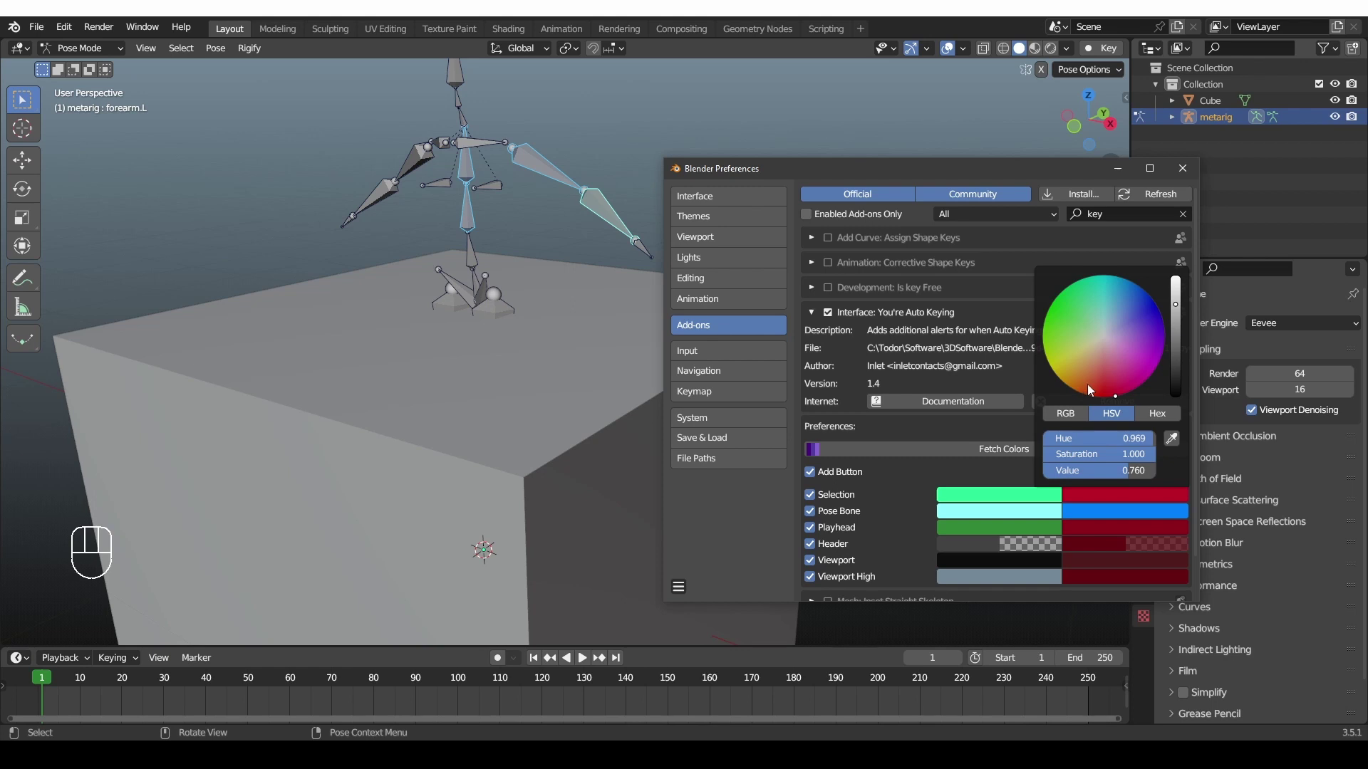
pyautogui.moveTo(1088, 390); pyautogui.dragTo(1056, 362)
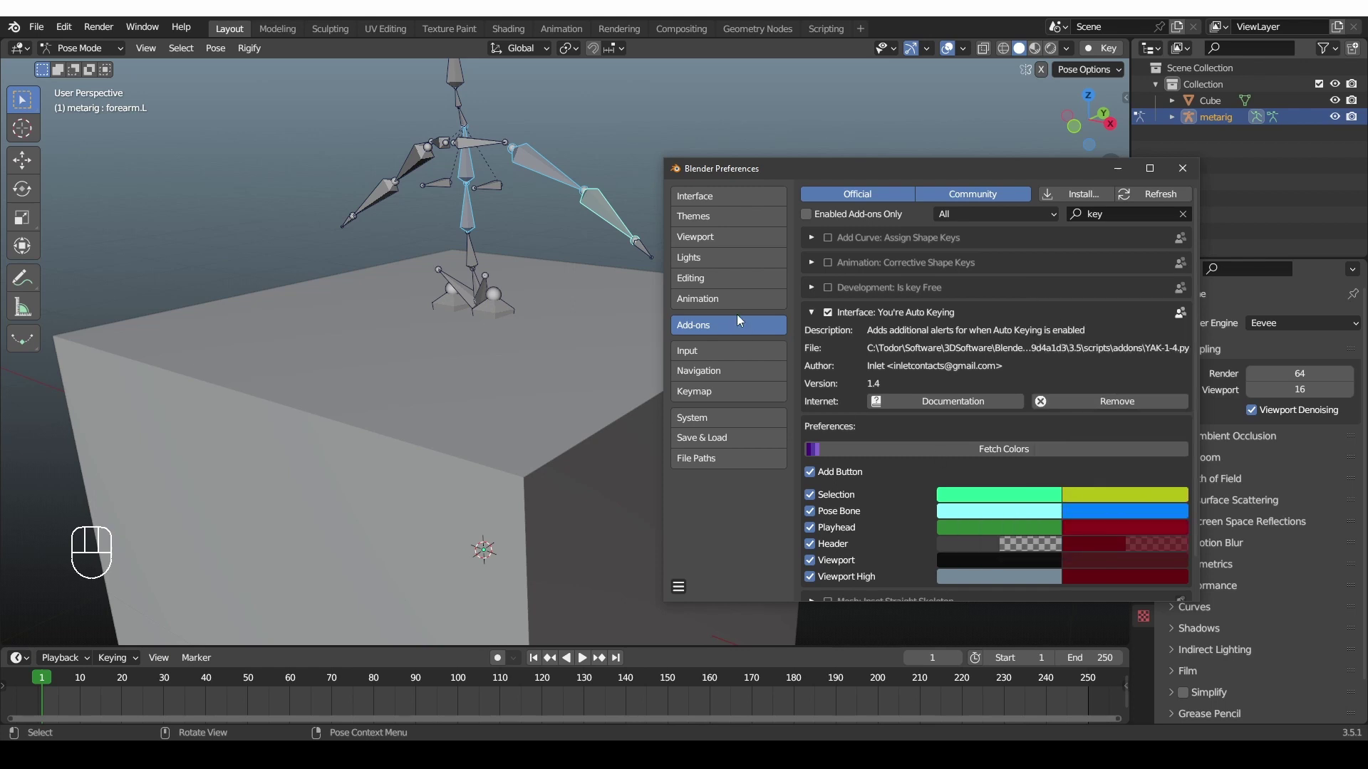
# Apply the Blender Dark theme preset and re-fetch the add-on's alert colours from it.
pyautogui.click(706, 214)
pyautogui.click(855, 198)
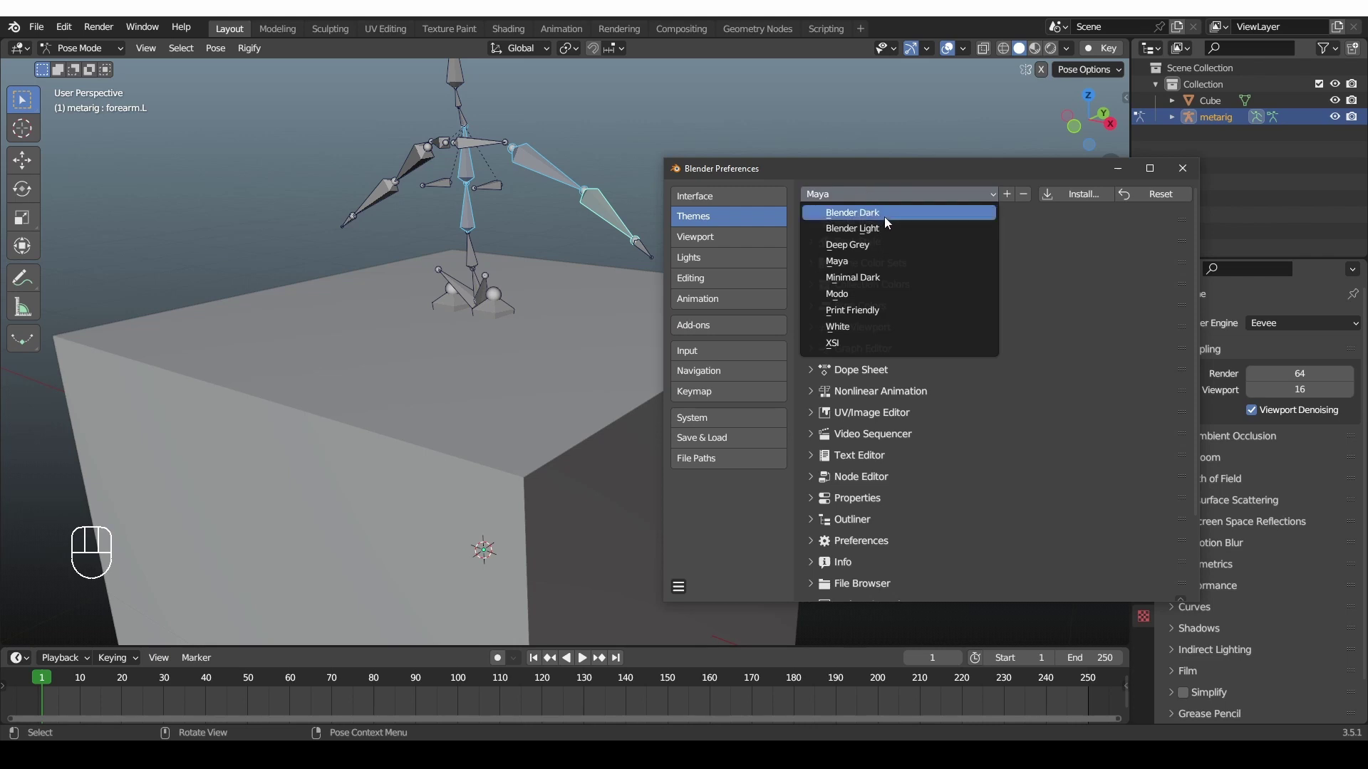
pyautogui.click(884, 217)
pyautogui.click(733, 325)
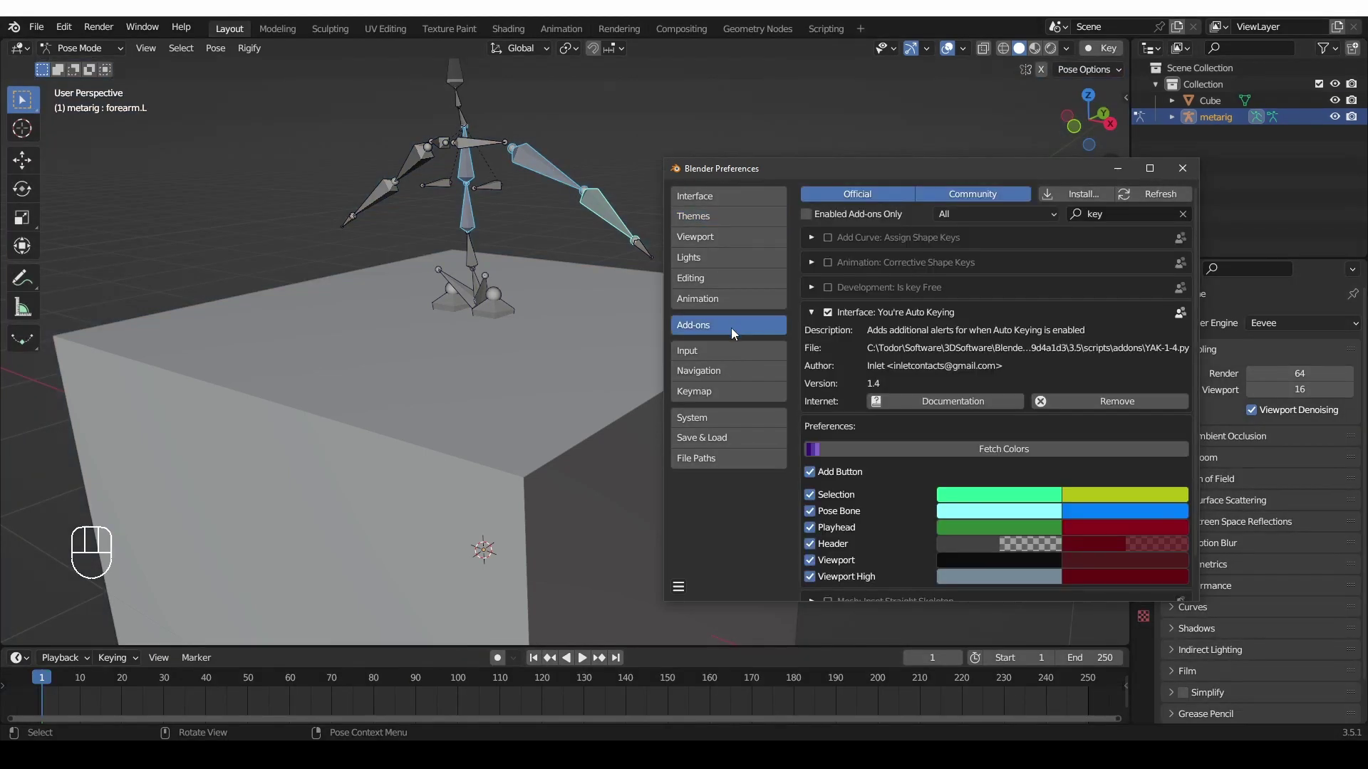
pyautogui.click(989, 449)
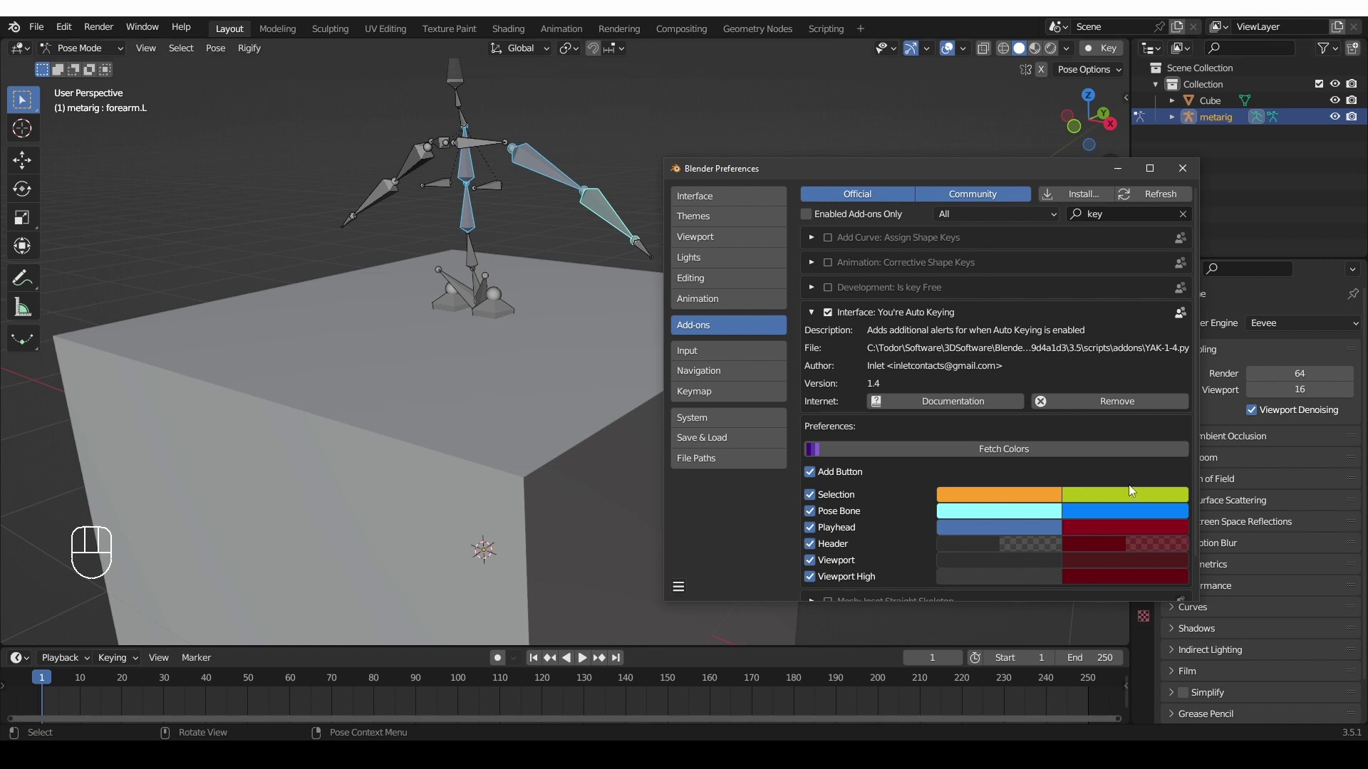
# Make the Selection alert red, turn off the Viewport and Viewport High alerts, and close Preferences.
pyautogui.click(1114, 499)
pyautogui.click(1102, 393)
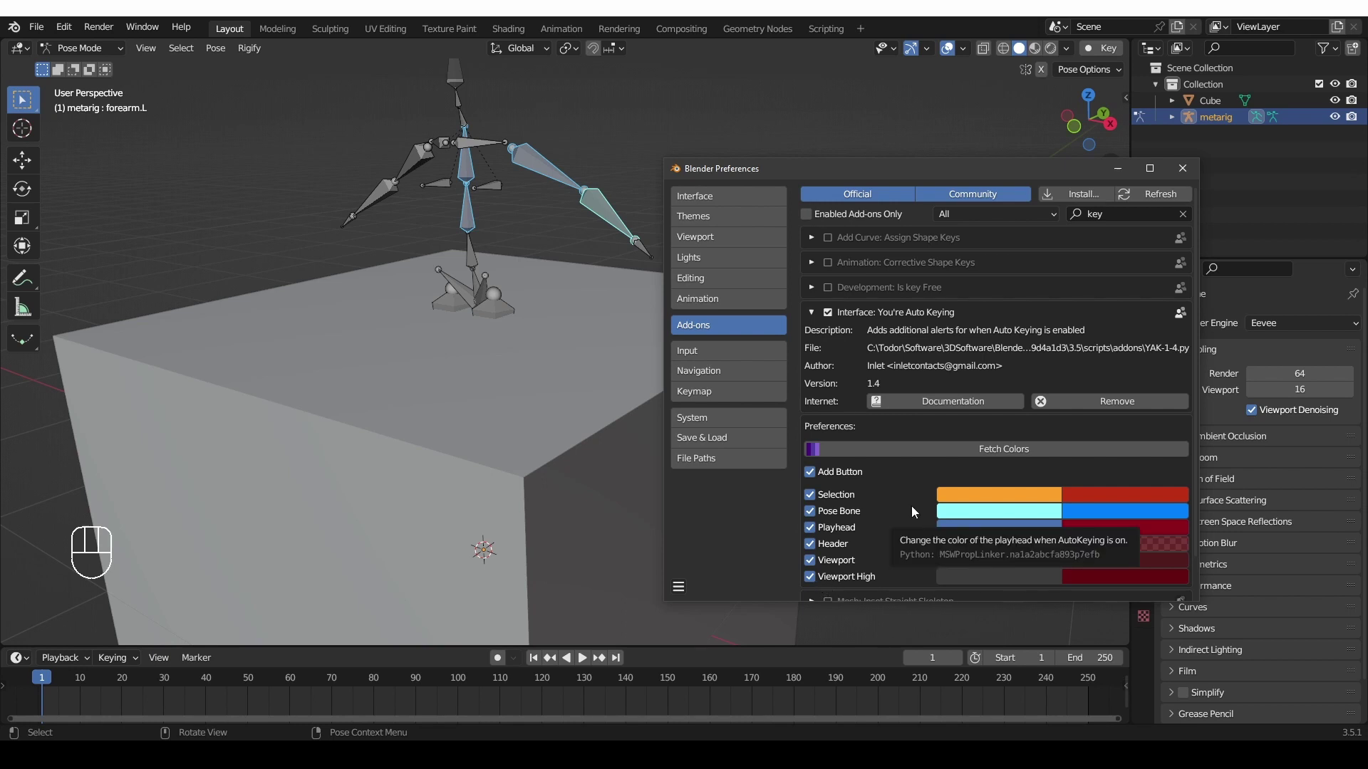
pyautogui.click(851, 577)
pyautogui.click(810, 559)
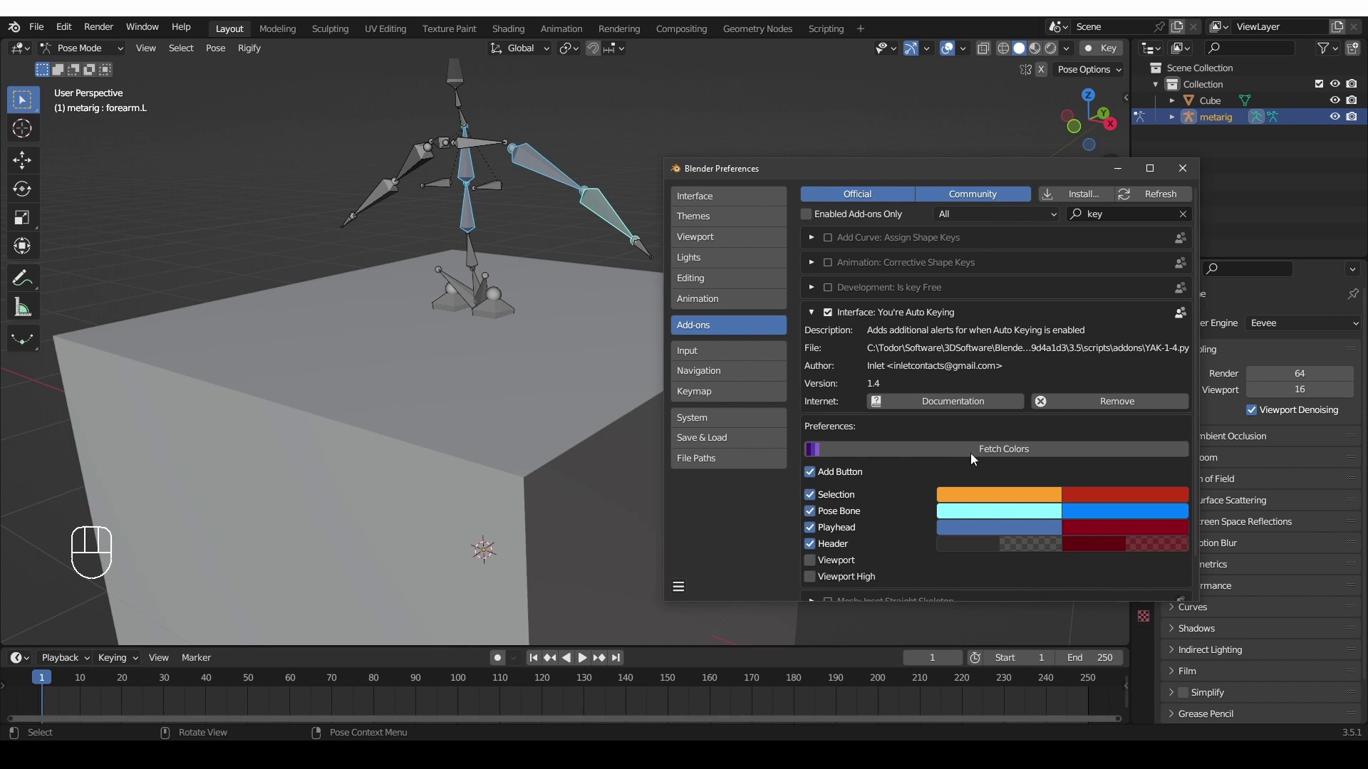
pyautogui.click(1182, 168)
pyautogui.scroll(-5, 730, 376)
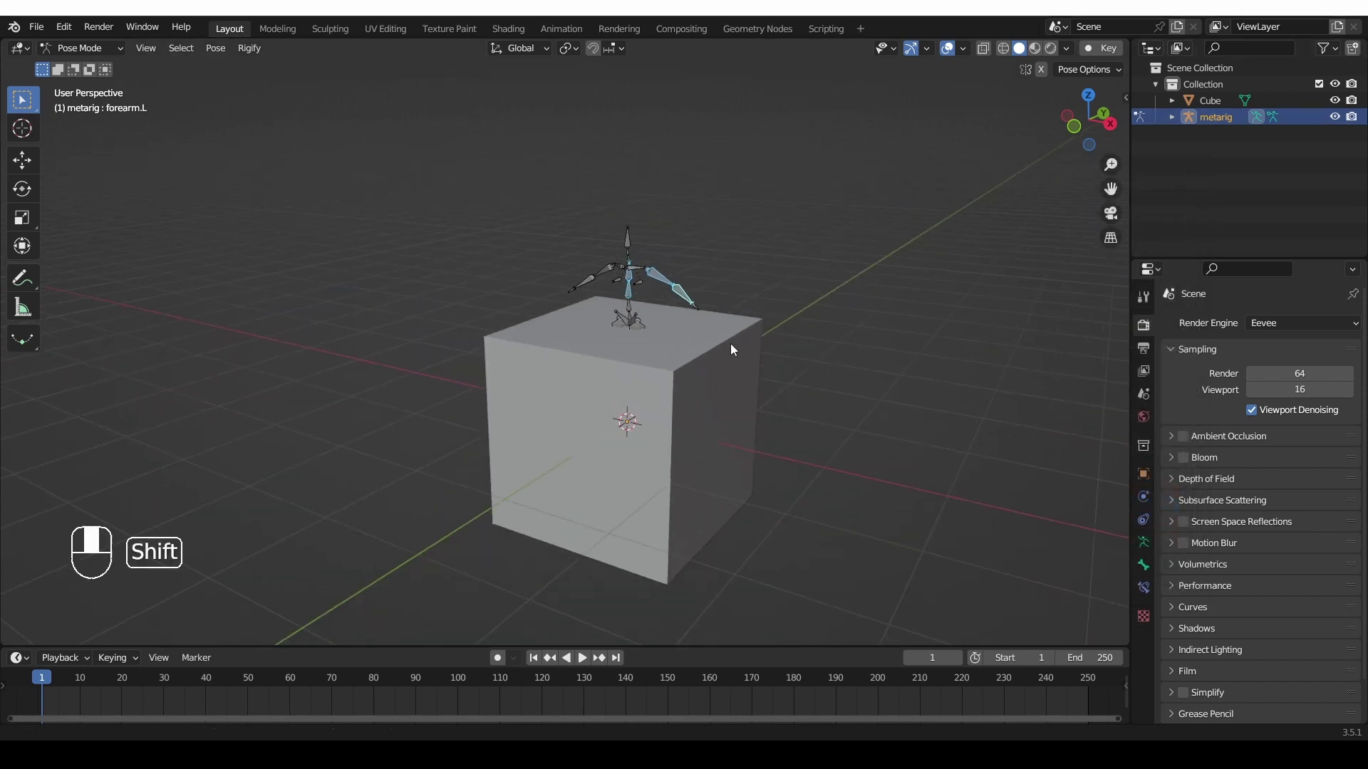
# Re-enable auto keying with the timeline header's record button, now flagged by the red header alert.
pyautogui.keyDown('shift'); pyautogui.moveTo(730, 376); pyautogui.dragTo(758, 364, button='middle'); pyautogui.keyUp('shift')
pyautogui.click(1066, 49)
pyautogui.click(1102, 48)
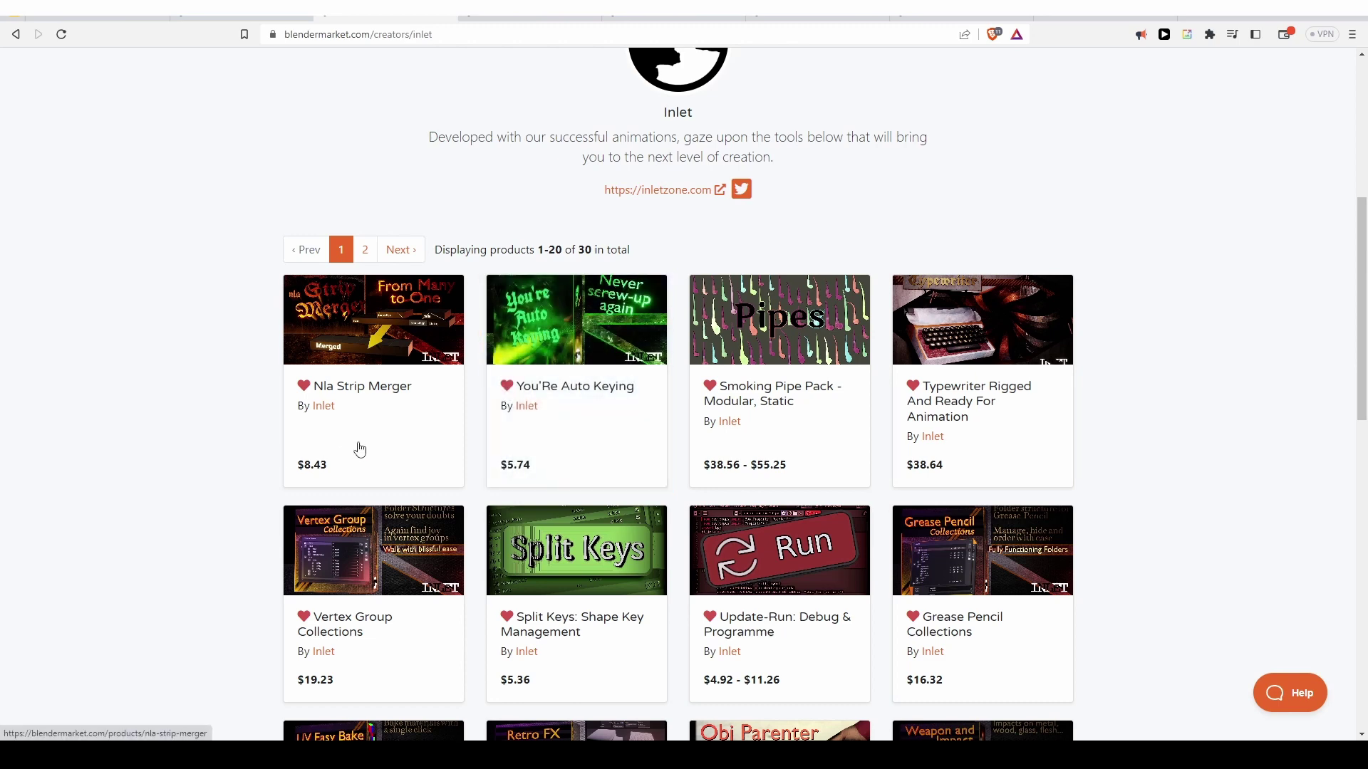
# Scroll the Inlet creator page and zoom the browser out to about 50% to show products 1–20.
pyautogui.moveTo(360, 449); pyautogui.dragTo(237, 327)
pyautogui.scroll(-2, 237, 326)
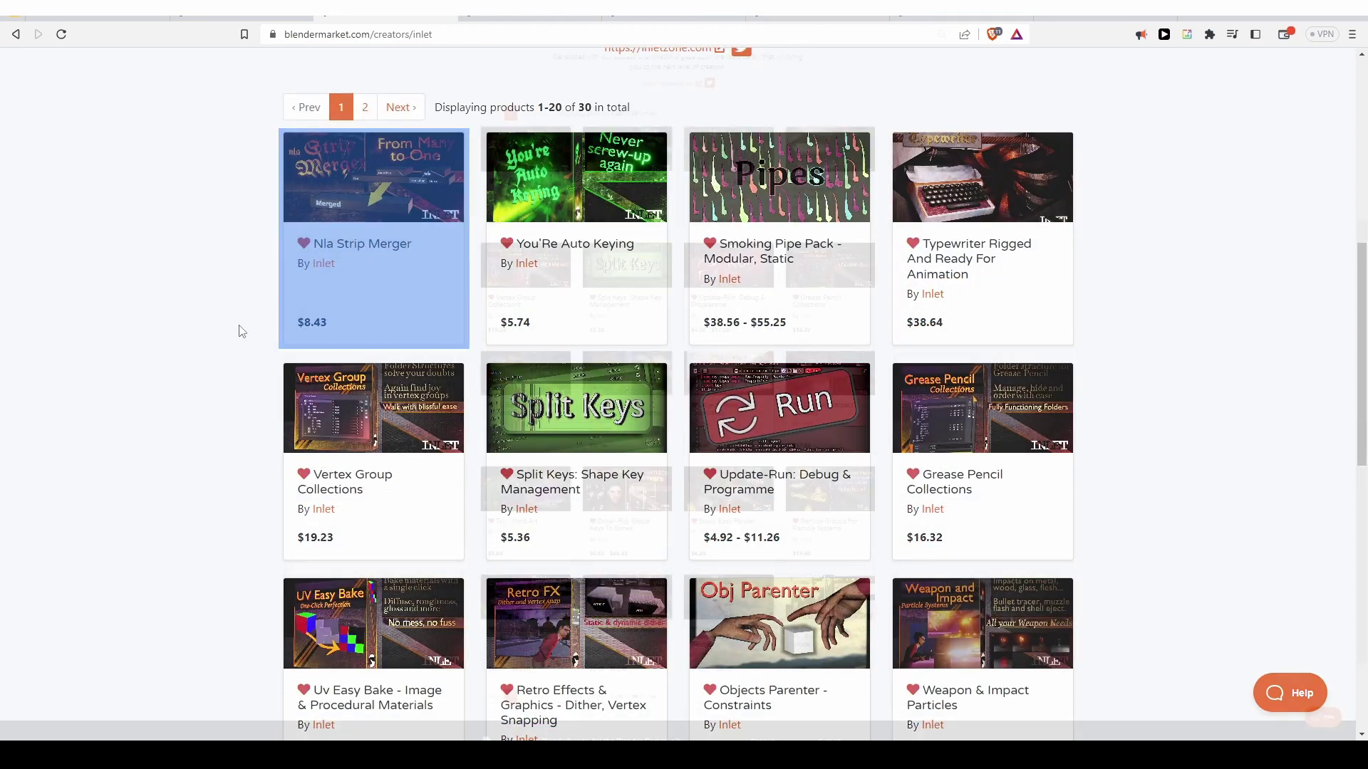
pyautogui.keyDown('ctrl'); pyautogui.scroll(-5, 238, 330); pyautogui.keyUp('ctrl')
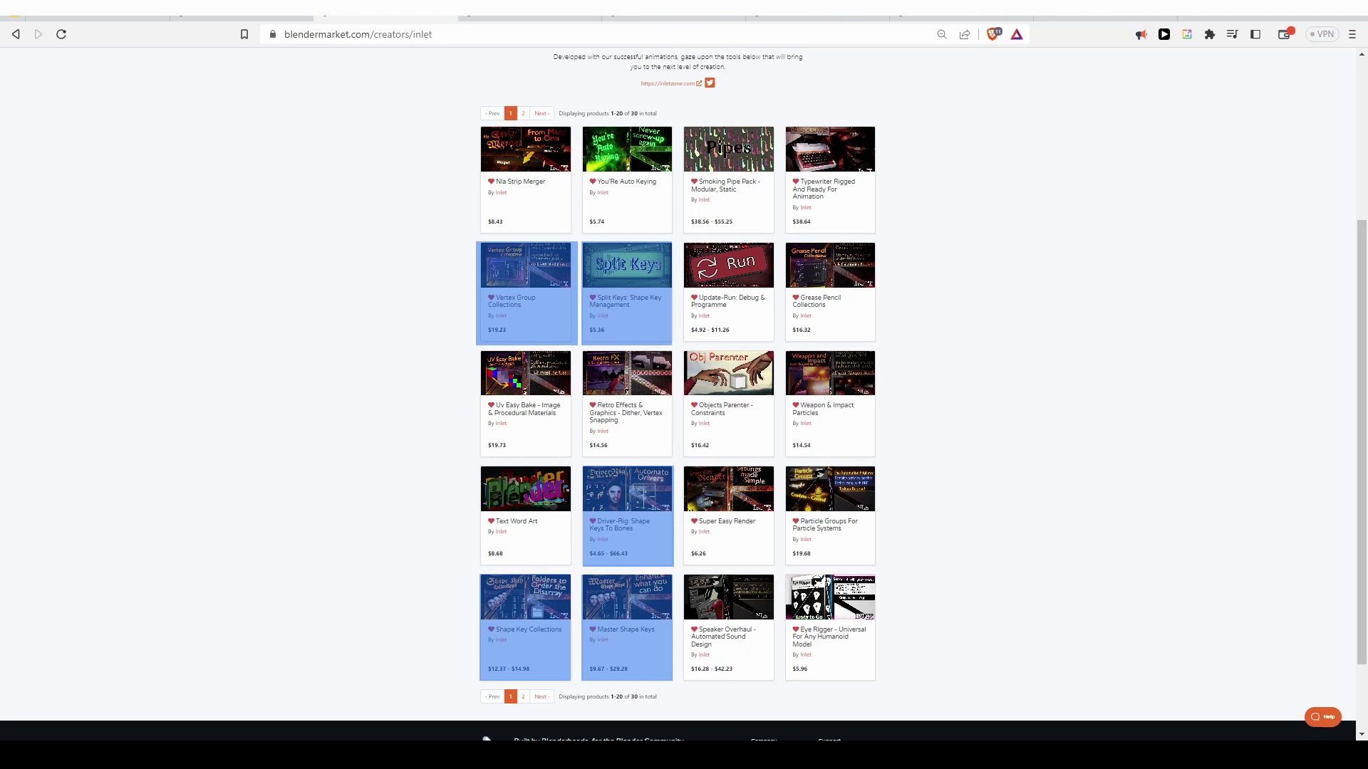